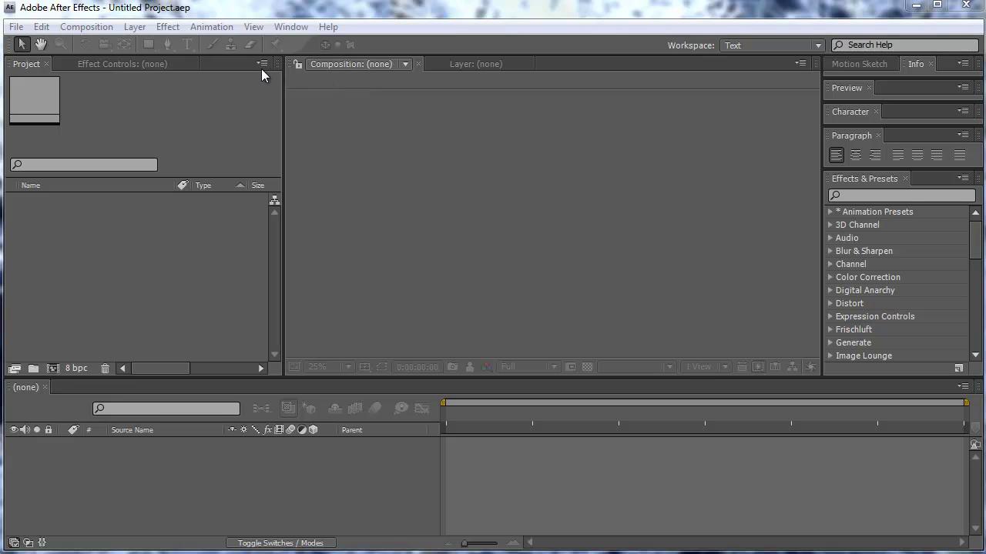
# Step: Open the Composition menu in the empty Untitled Project
pyautogui.click(95, 28)
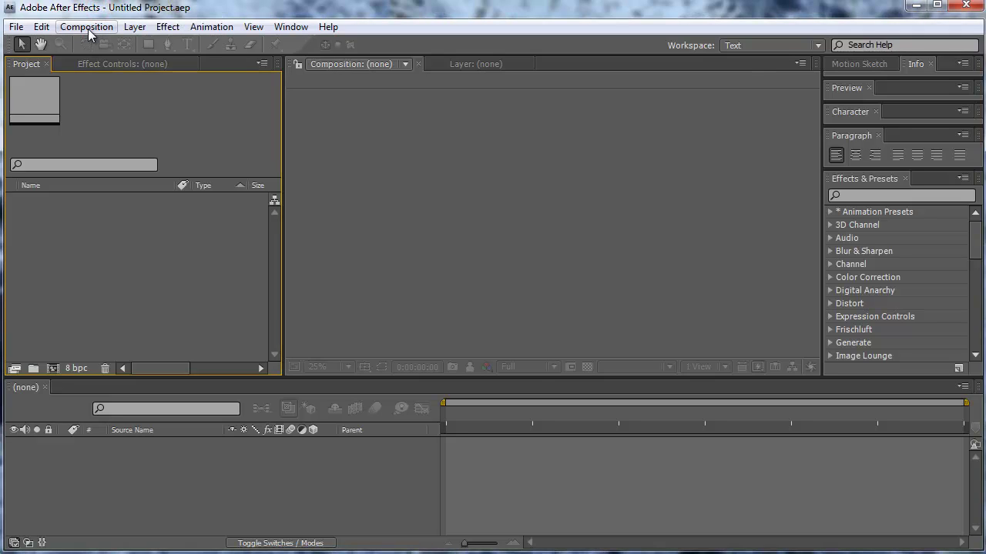
pyautogui.click(103, 29)
# Step: Create Comp 1 with the HDV/HDTV 720 29.97 preset (1280×720, 29.97 fps)
pyautogui.click(102, 32)
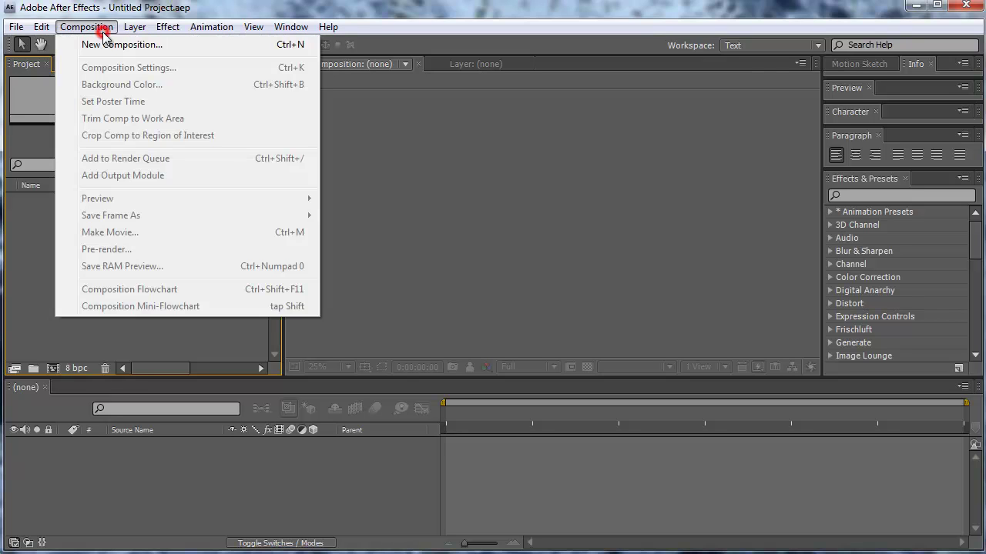
pyautogui.click(100, 44)
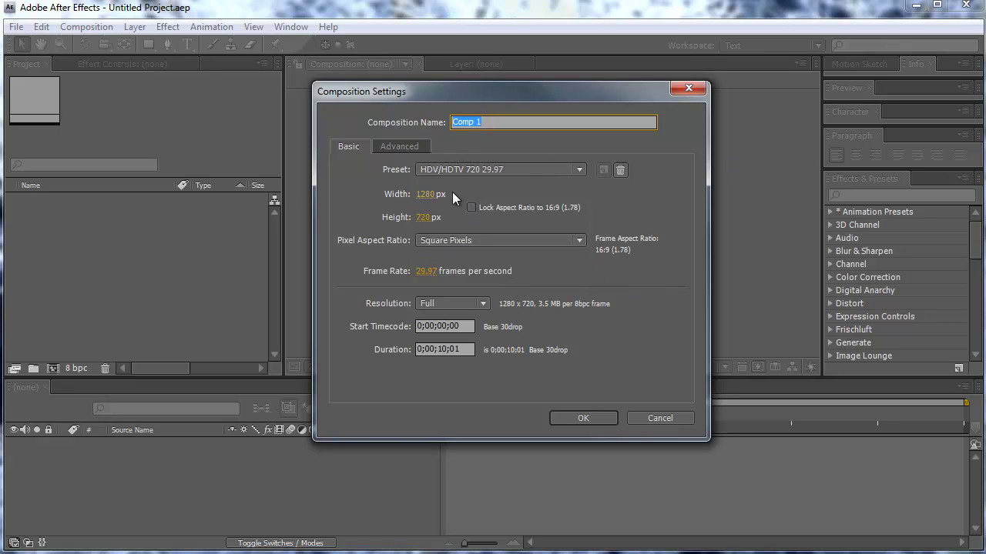
pyautogui.click(461, 169)
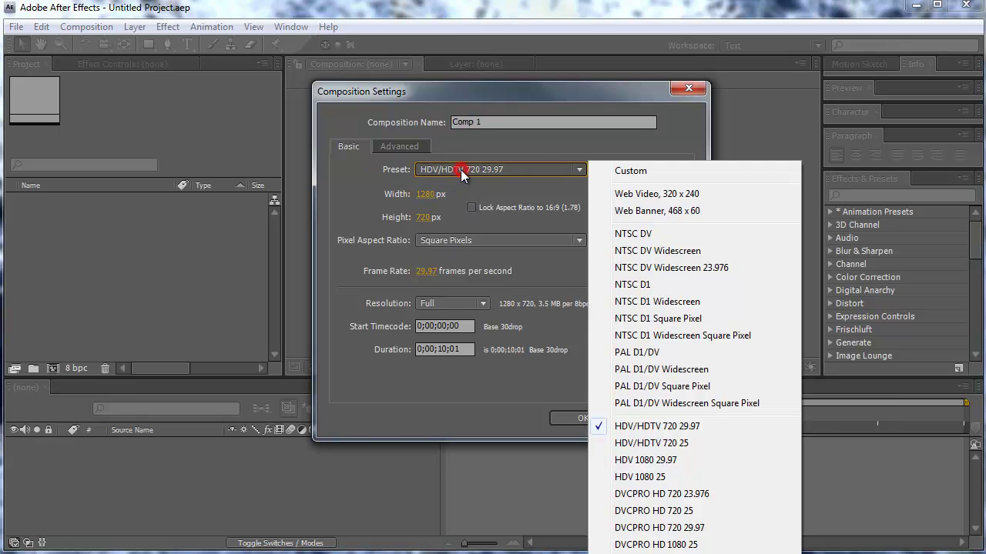
pyautogui.click(460, 170)
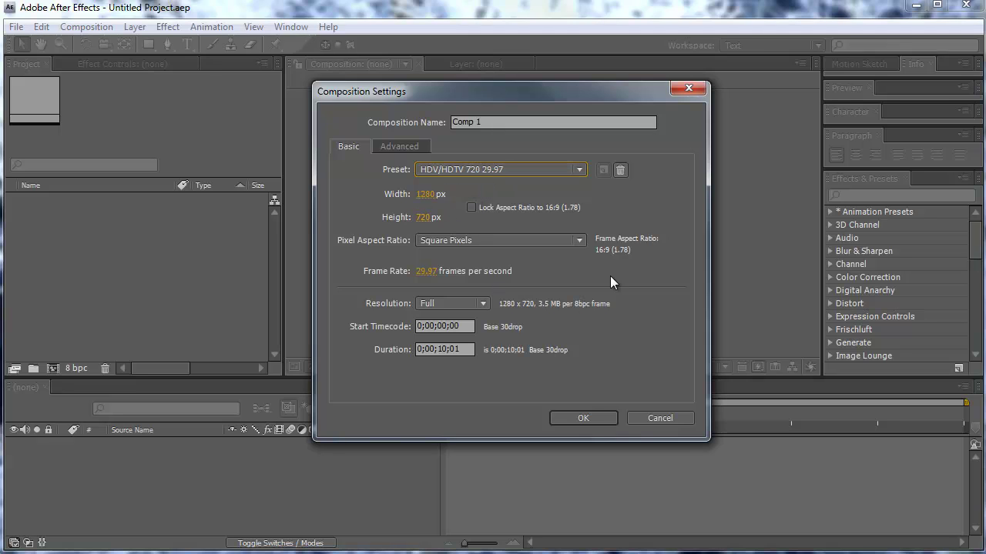
pyautogui.click(564, 418)
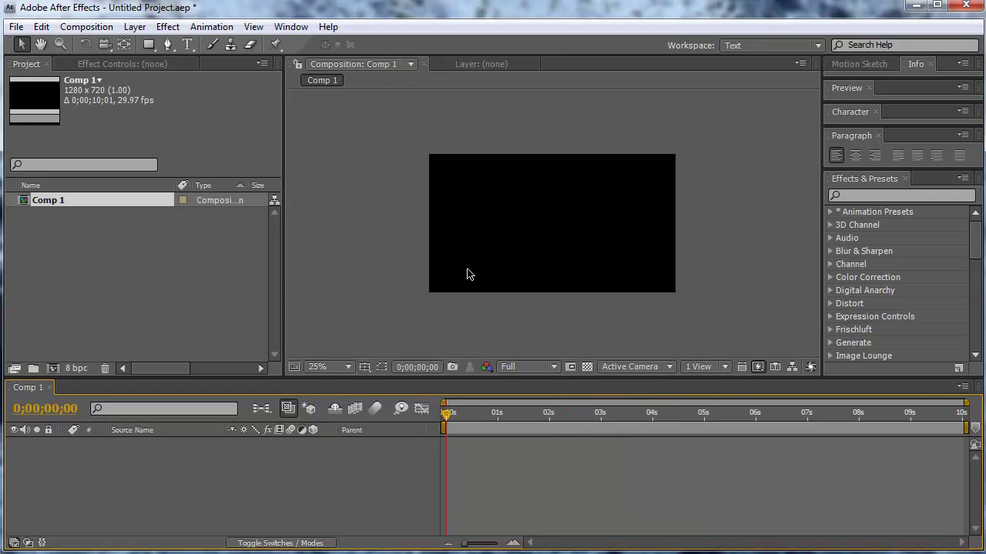
# Step: Add a new solid layer named Bg
pyautogui.rightClick(249, 476)
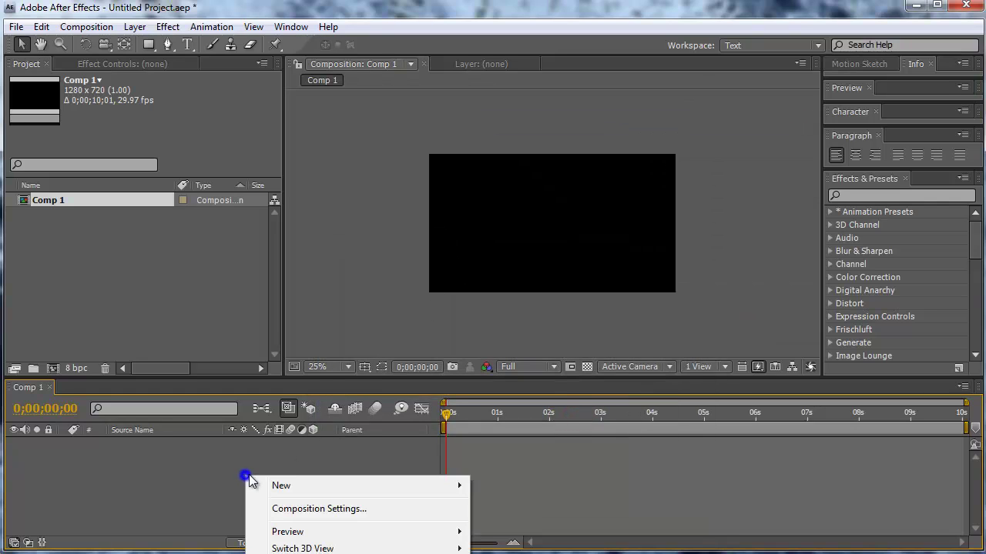
pyautogui.moveTo(312, 485)
pyautogui.click(529, 530)
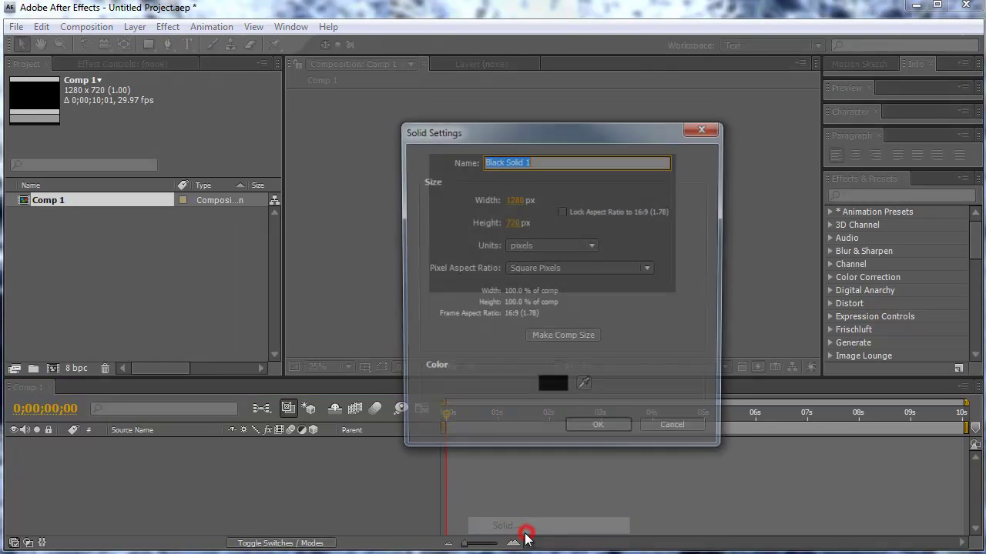
pyautogui.write('Bg')
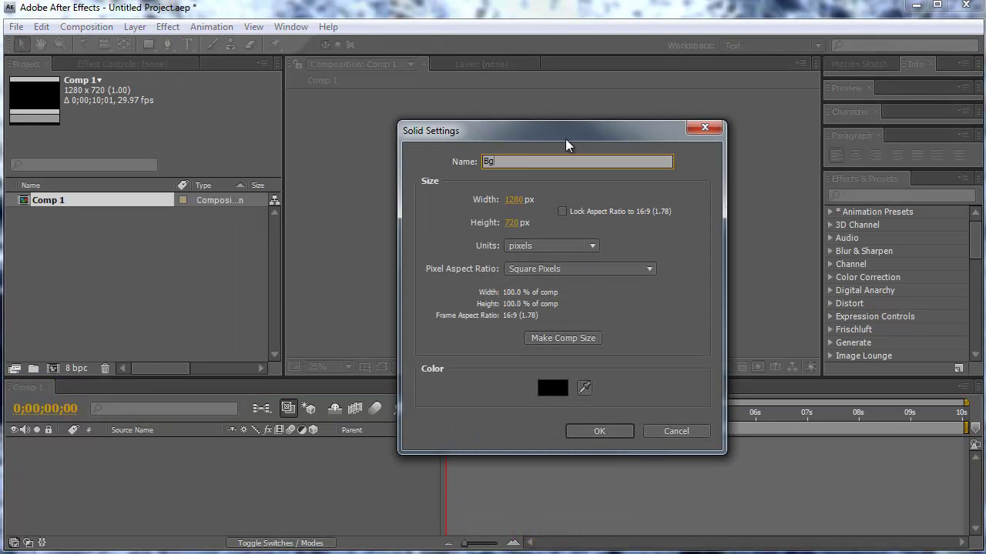
pyautogui.press('Return')
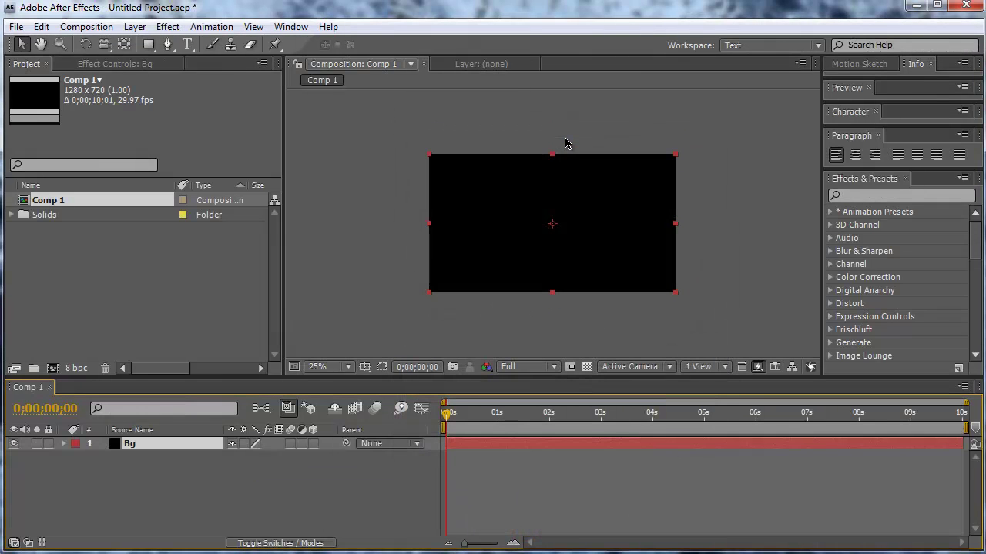
# Step: Apply a Radial Ramp to Bg, start point at centre, end point pulled left
pyautogui.rightClick(211, 445)
pyautogui.moveTo(334, 389)
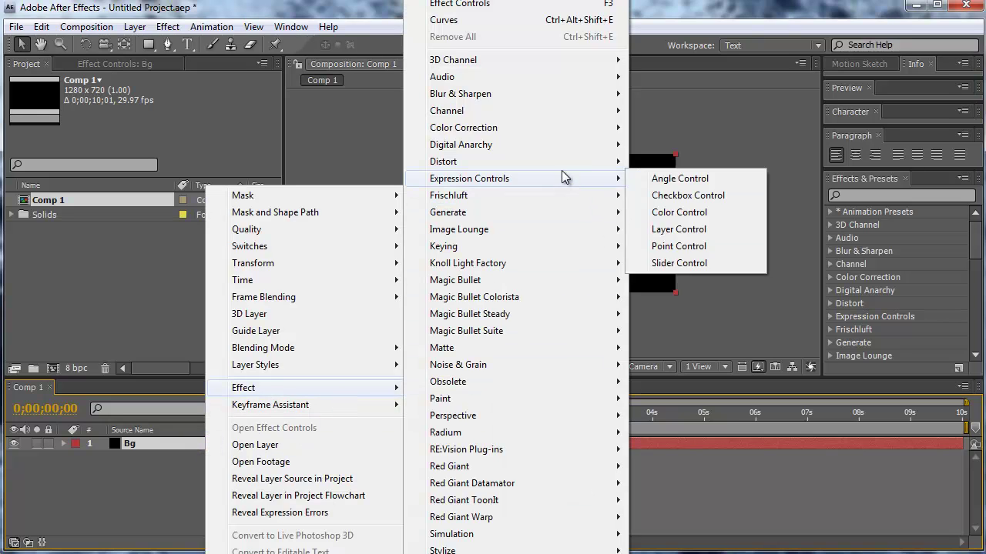
pyautogui.moveTo(523, 229)
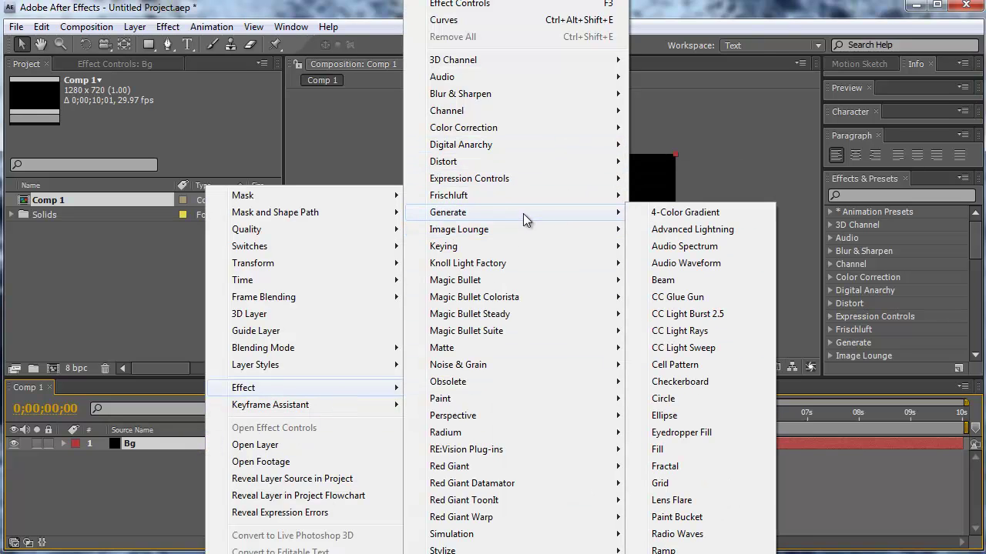
pyautogui.click(673, 547)
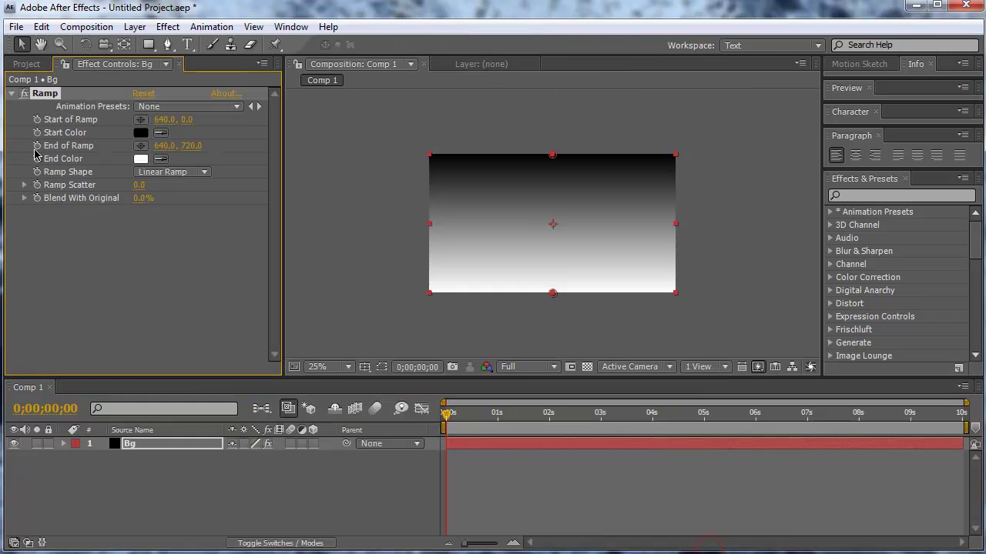
pyautogui.click(184, 173)
pyautogui.click(179, 195)
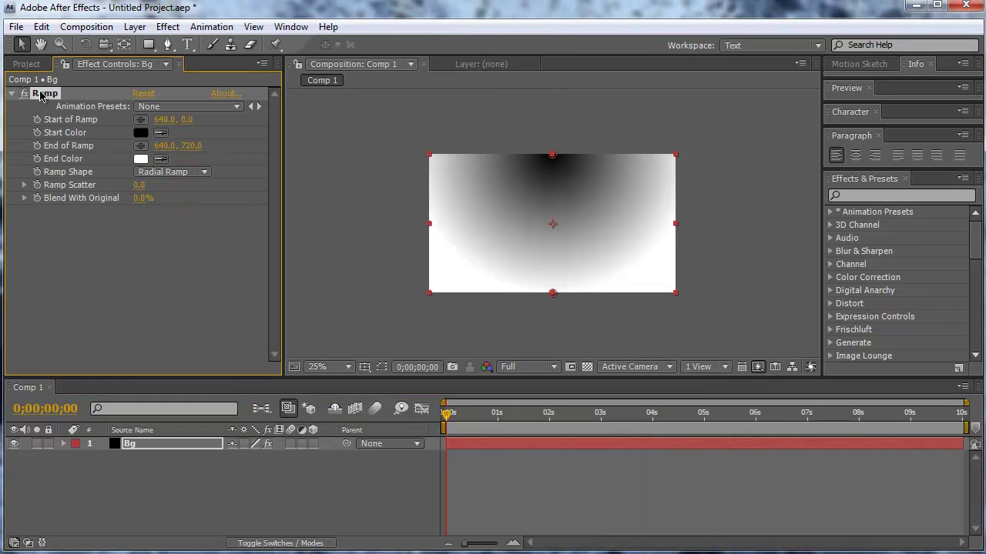
pyautogui.click(42, 94)
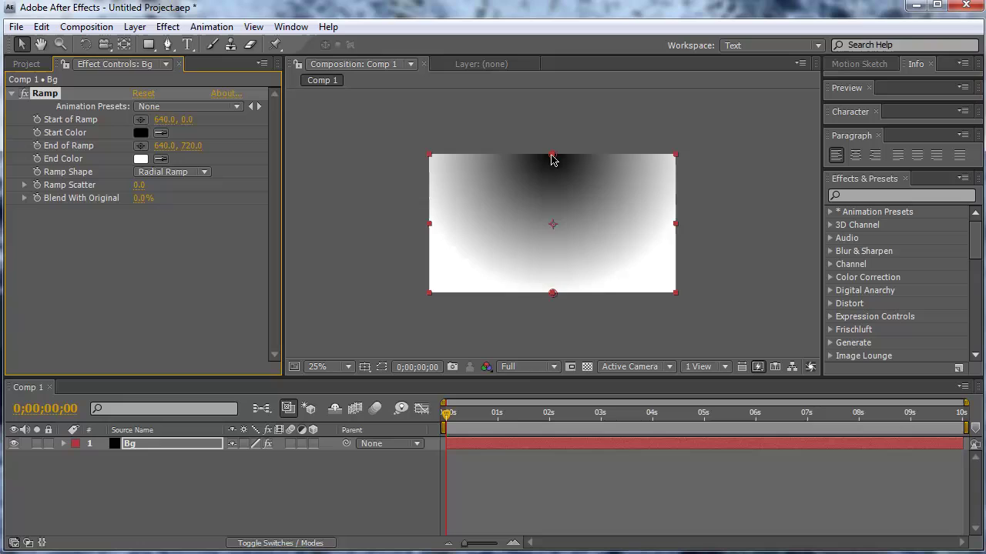
pyautogui.moveTo(552, 157); pyautogui.dragTo(552, 226)
pyautogui.moveTo(553, 294); pyautogui.dragTo(399, 223)
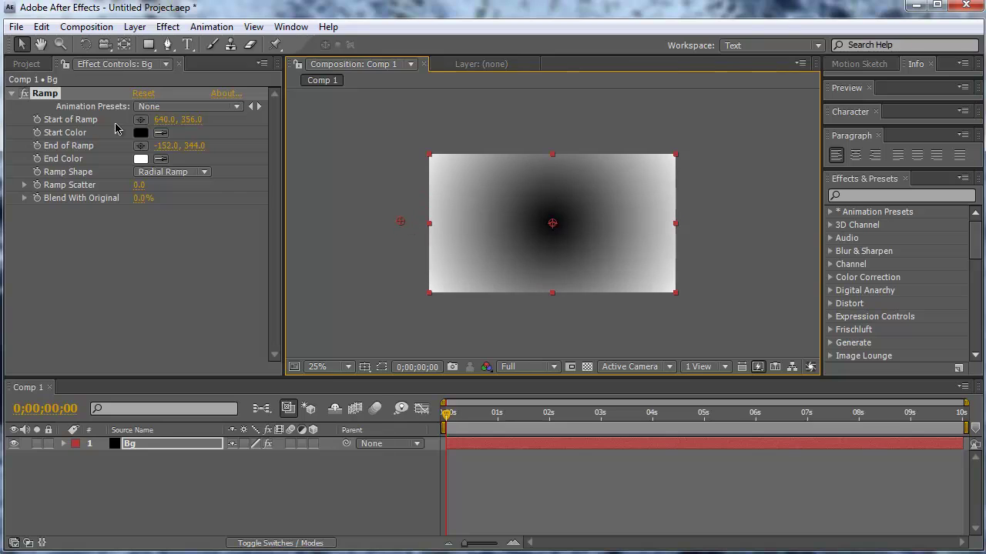
# Step: Set the ramp Start Color to light blue B1DFF4 and End Color to 48789C
pyautogui.click(140, 133)
pyautogui.moveTo(452, 275); pyautogui.dragTo(446, 289)
pyautogui.moveTo(274, 208); pyautogui.dragTo(290, 207)
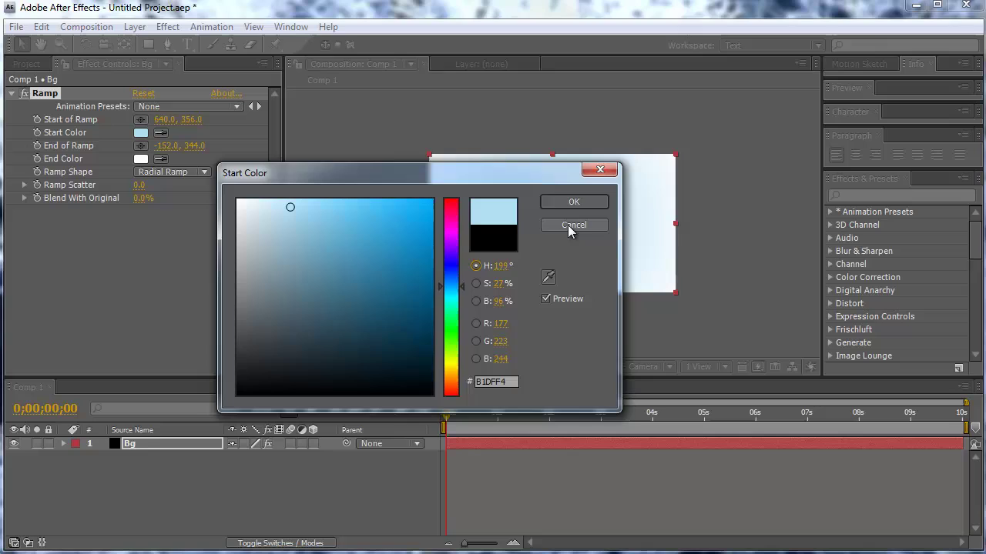
pyautogui.click(573, 202)
pyautogui.click(140, 158)
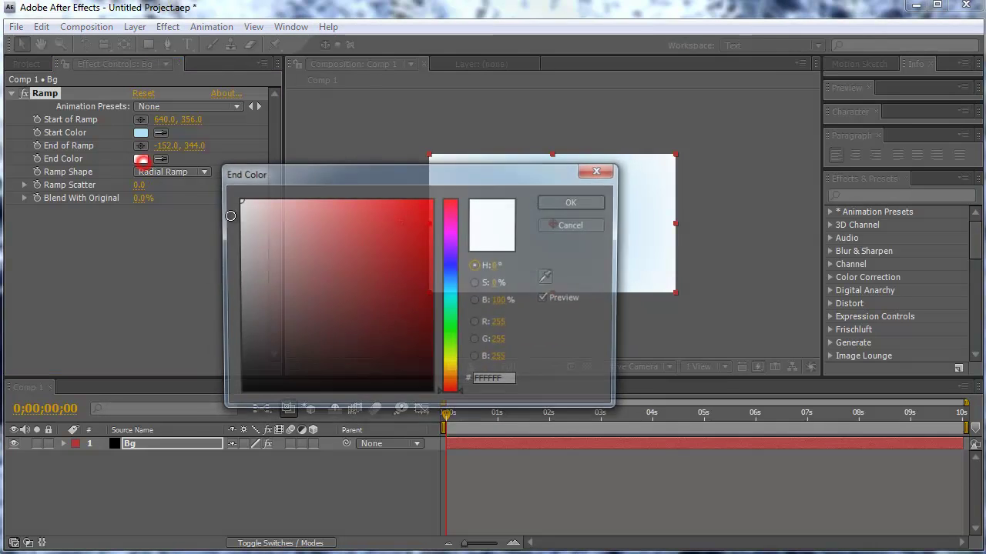
pyautogui.moveTo(447, 269); pyautogui.dragTo(448, 284)
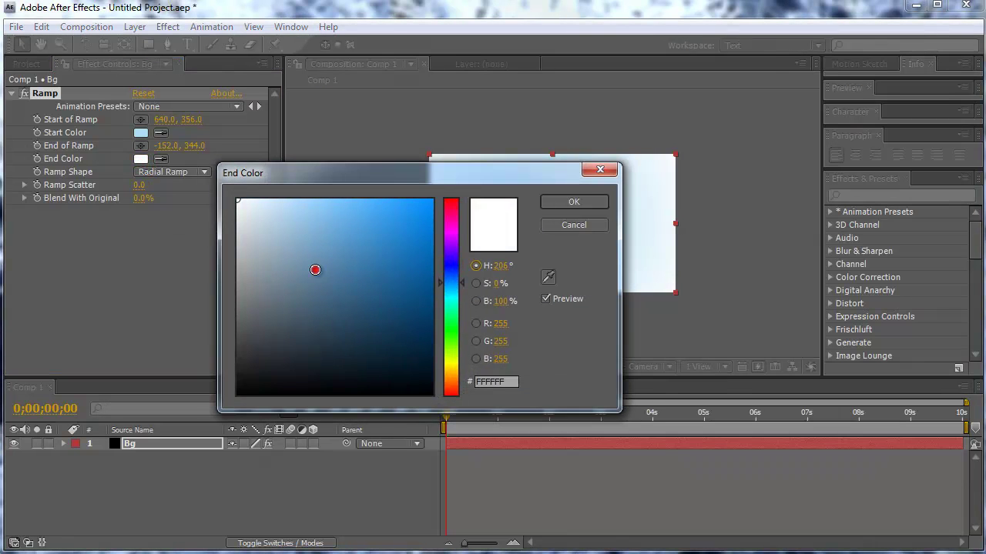
pyautogui.moveTo(315, 270); pyautogui.dragTo(331, 270)
pyautogui.moveTo(570, 173); pyautogui.dragTo(560, 175)
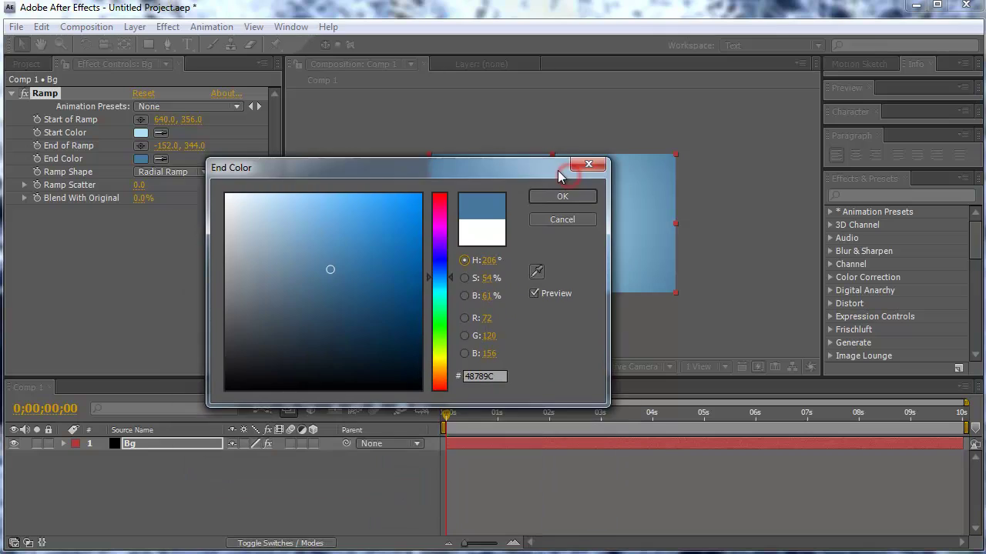
pyautogui.click(562, 196)
pyautogui.click(243, 462)
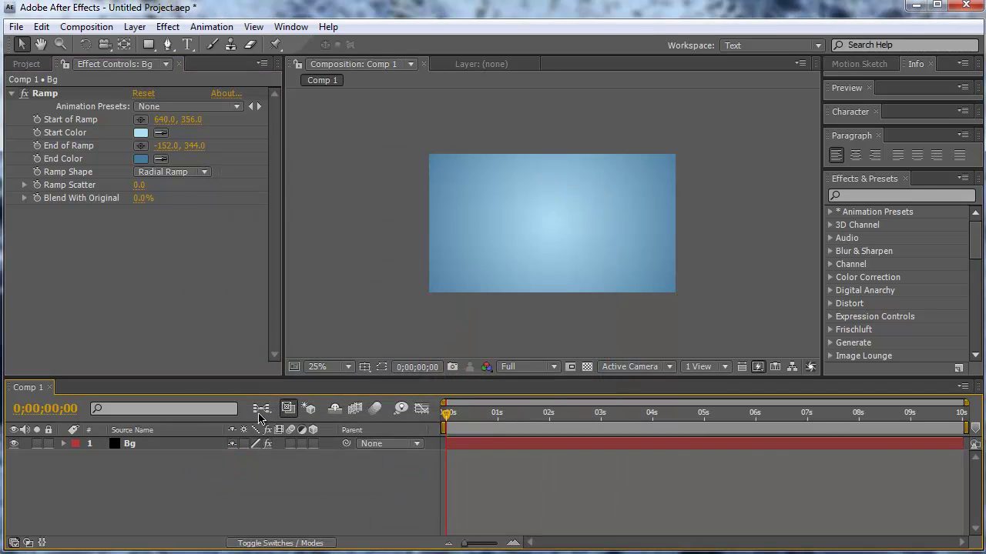
# Step: Add a new solid layer named Arrow
pyautogui.rightClick(198, 461)
pyautogui.moveTo(259, 477)
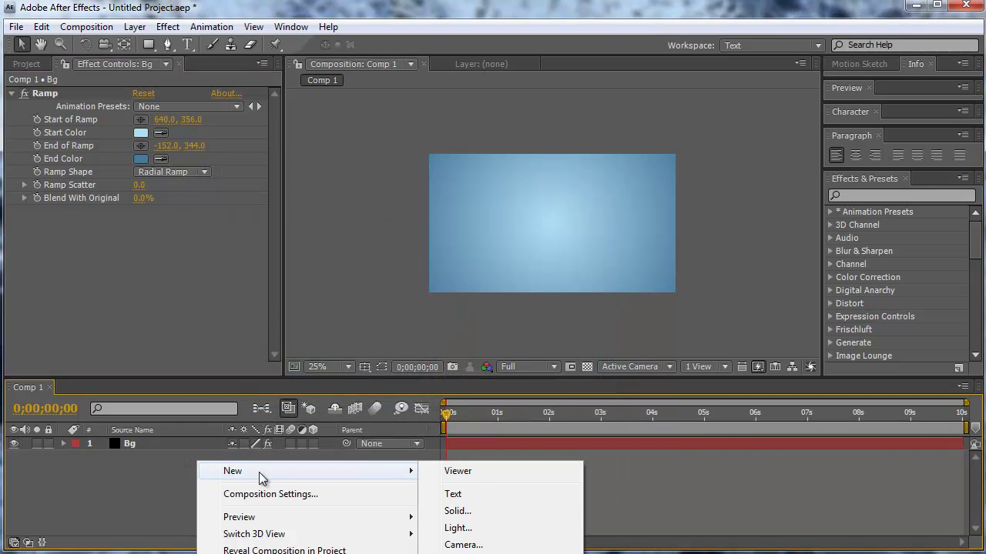
pyautogui.click(519, 515)
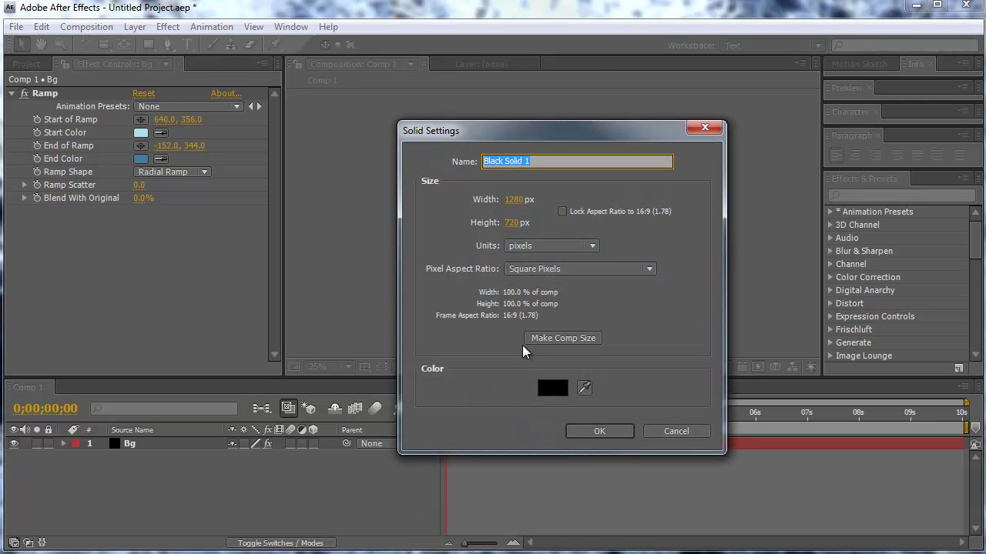
pyautogui.write('Arrow')
pyautogui.press('Return')
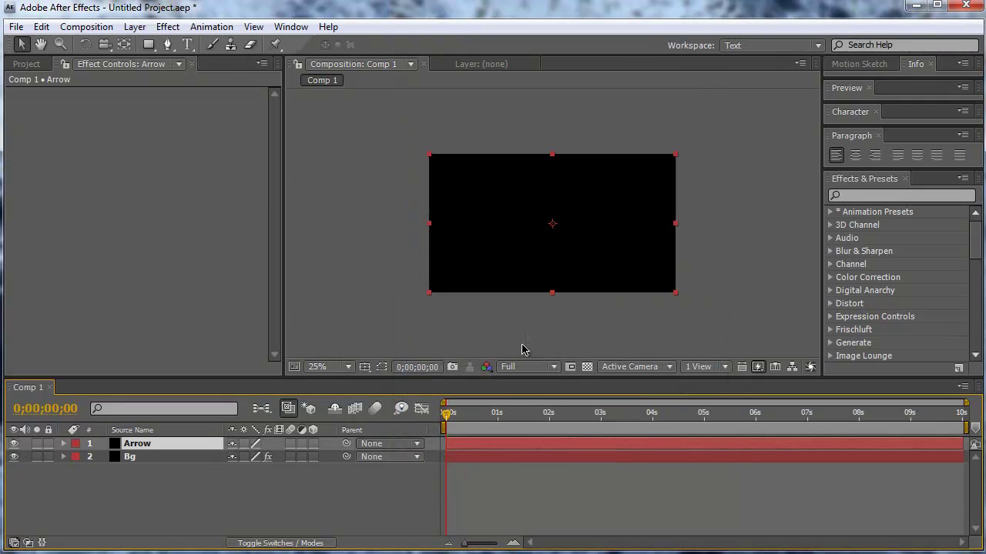
# Step: Draw a closed three-point triangle mask on the Arrow layer with the Pen tool
pyautogui.click(167, 46)
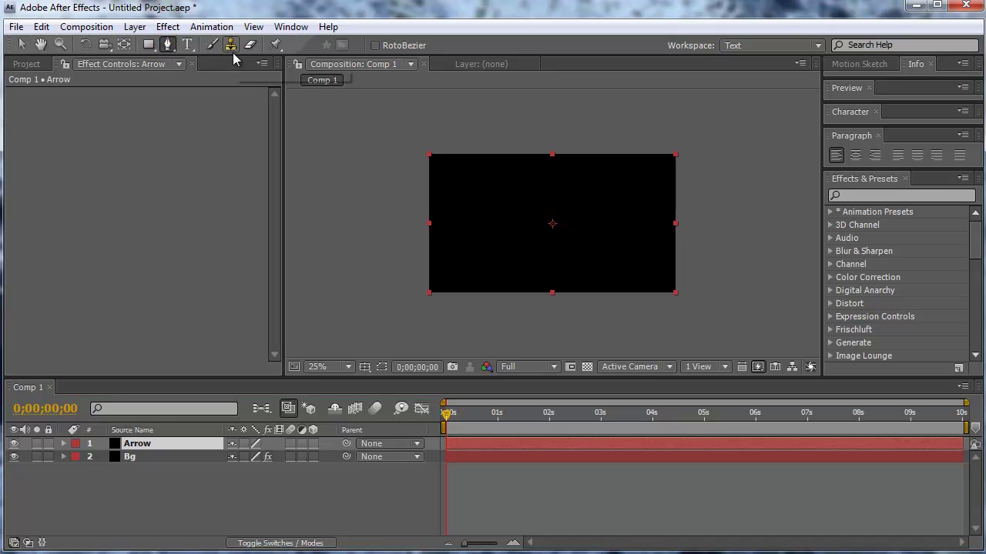
pyautogui.click(549, 180)
pyautogui.click(534, 250)
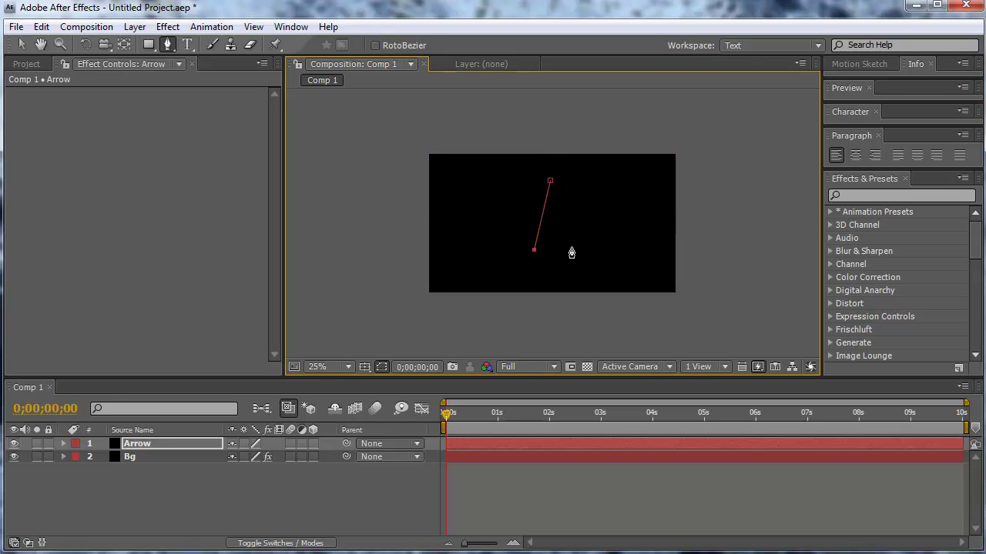
pyautogui.click(570, 246)
pyautogui.click(551, 182)
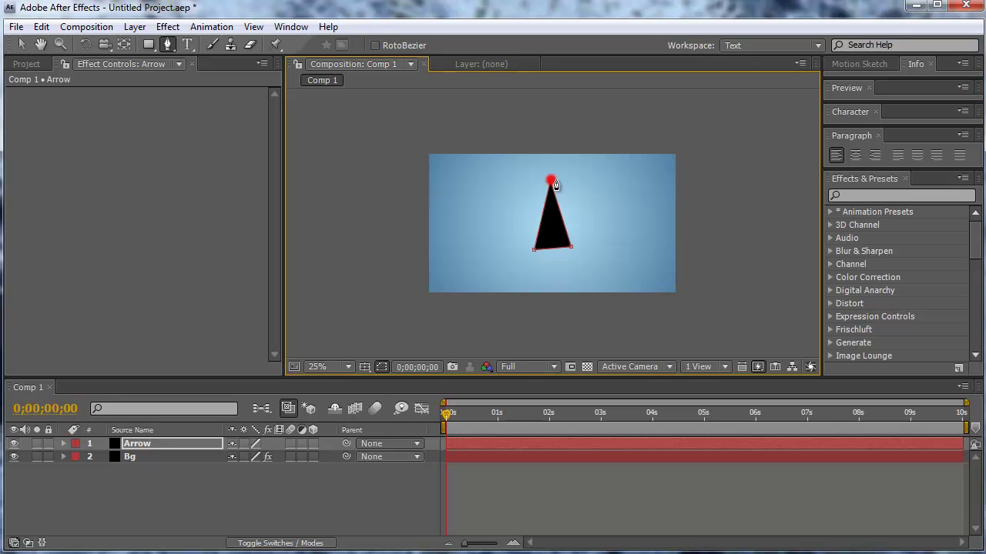
pyautogui.click(337, 501)
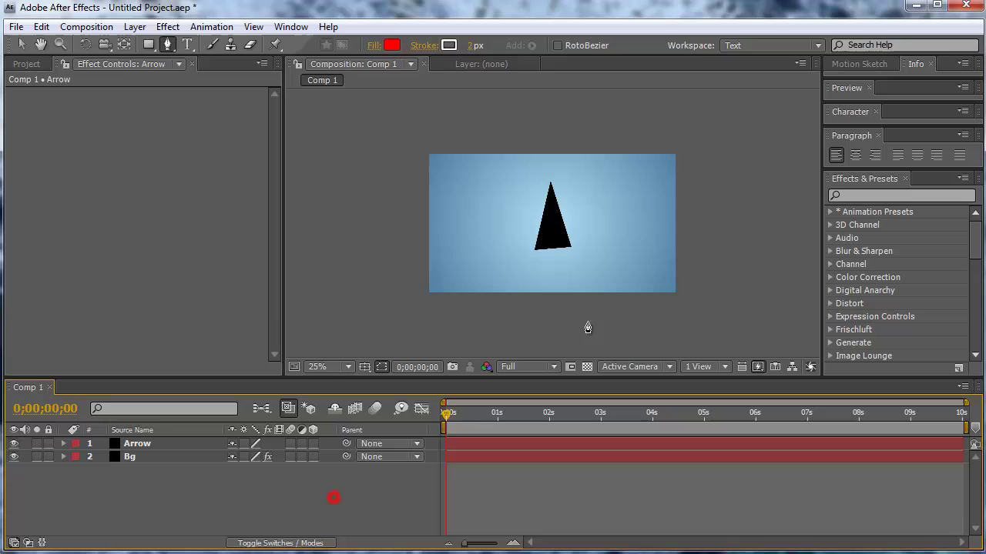
# Step: Scale the Arrow layer down to 43% and return to the Selection tool
pyautogui.click(133, 445)
pyautogui.press('s')
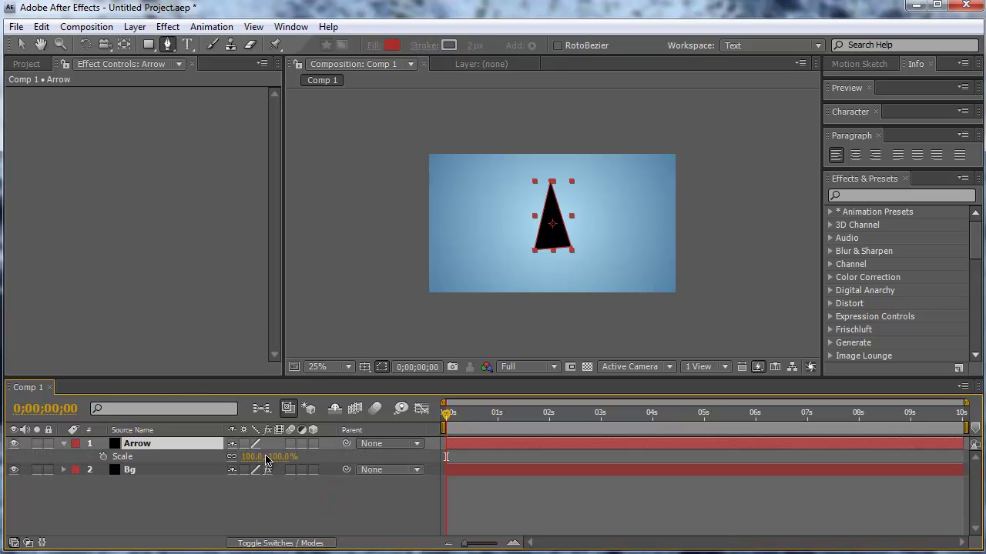
pyautogui.moveTo(282, 456); pyautogui.dragTo(247, 457)
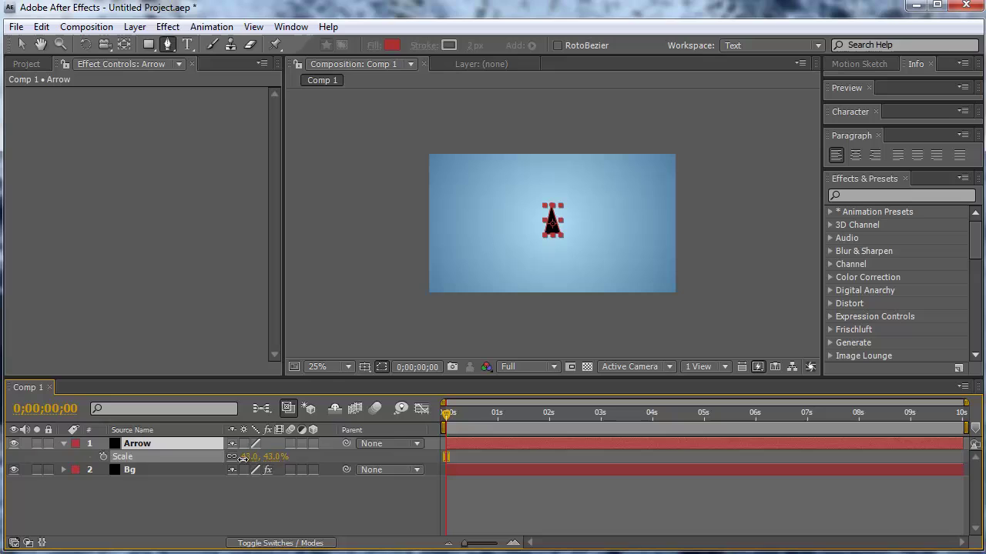
pyautogui.click(255, 486)
pyautogui.click(21, 44)
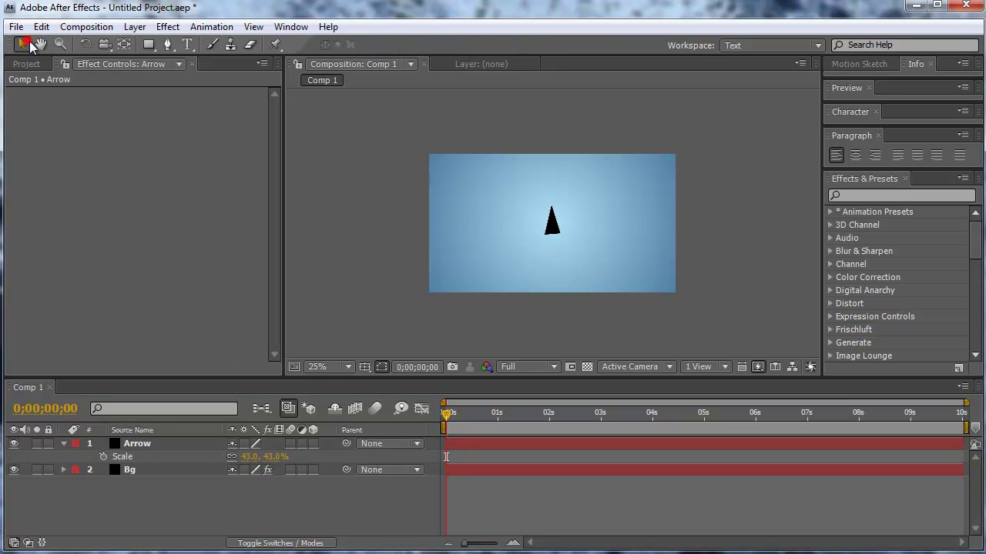
pyautogui.click(128, 446)
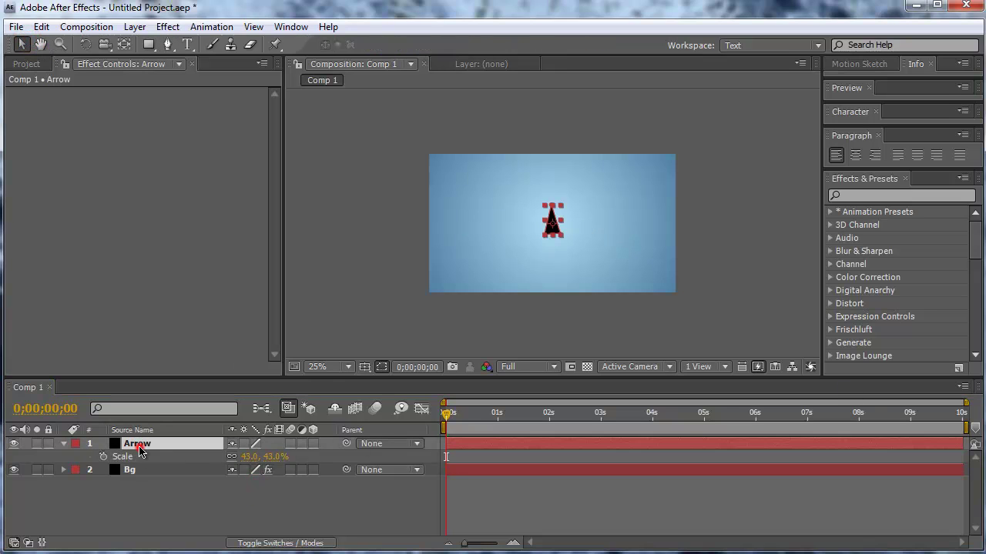
pyautogui.click(248, 517)
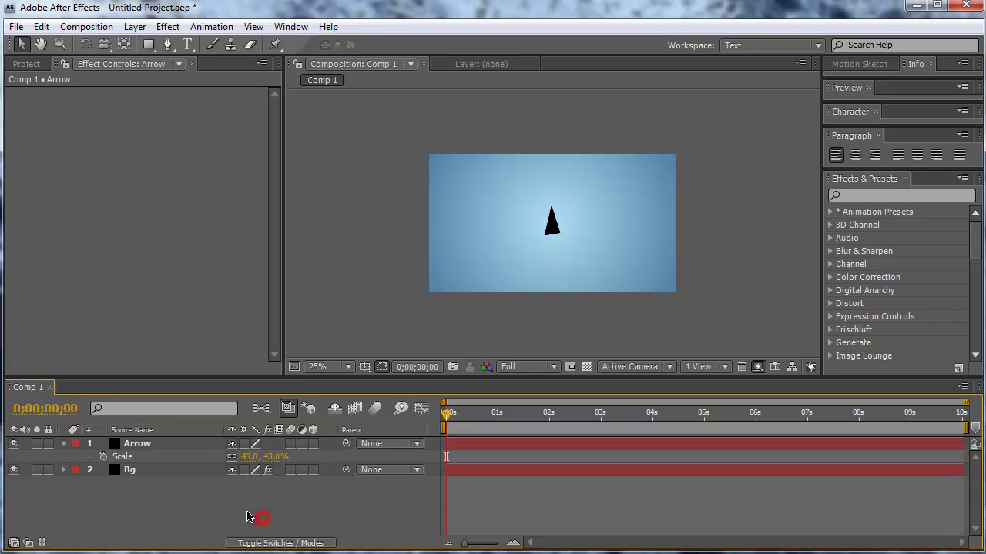
pyautogui.click(146, 449)
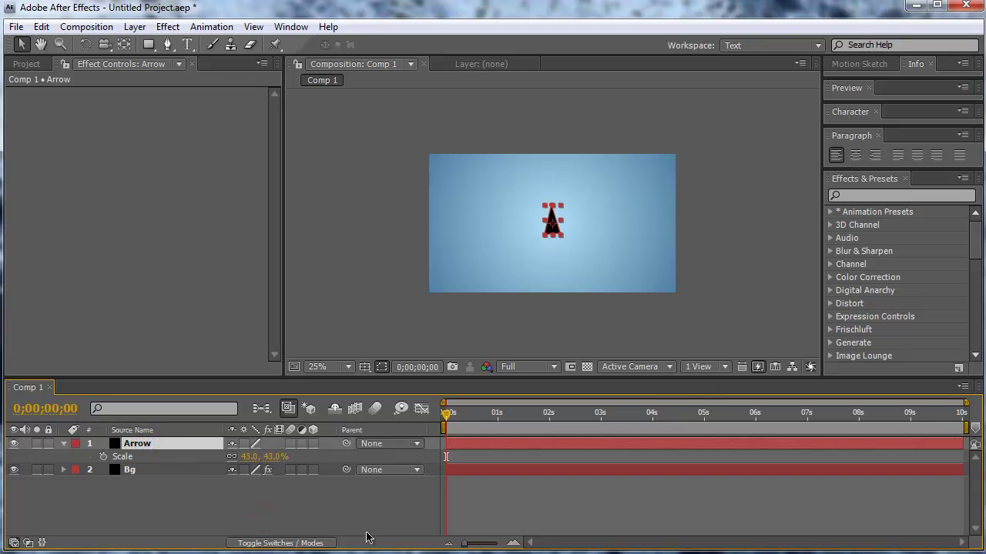
pyautogui.click(375, 489)
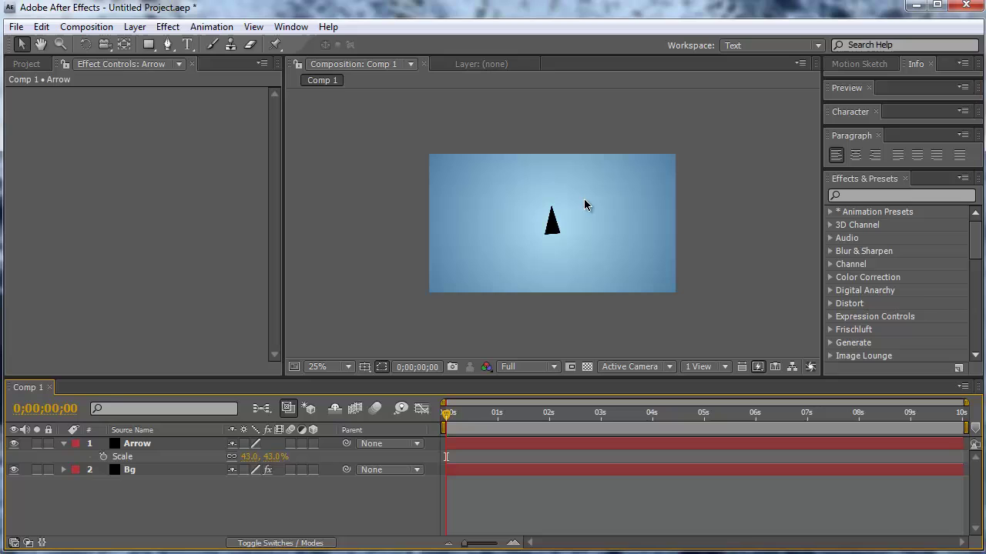
pyautogui.scroll(2, 561, 225)
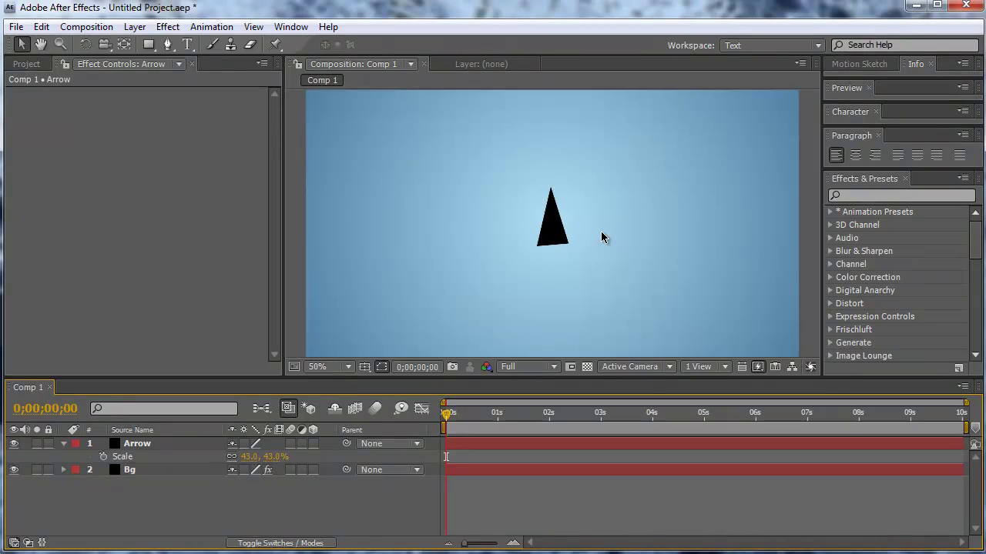
pyautogui.scroll(-3, 478, 215)
pyautogui.scroll(3, 556, 220)
pyautogui.scroll(-2, 551, 219)
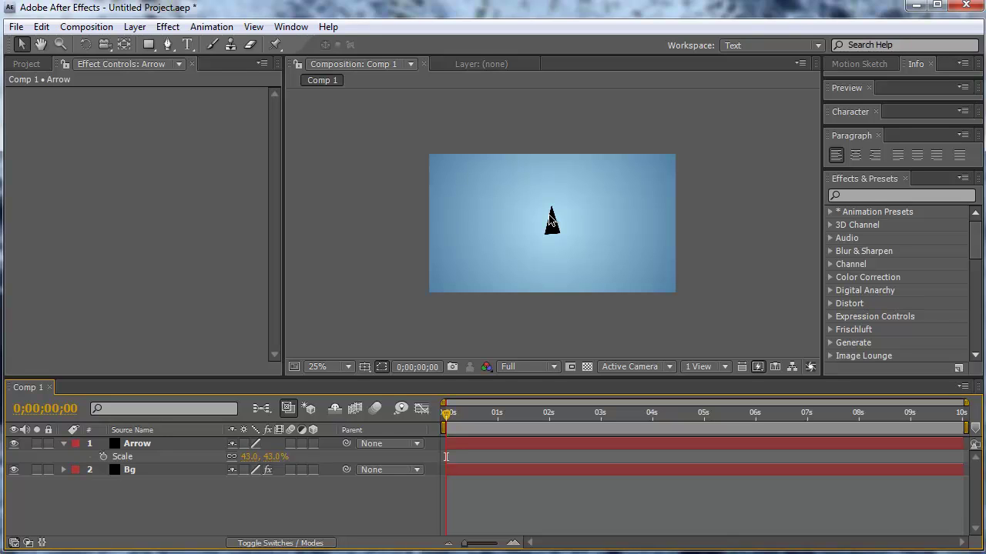
# Step: Capture a looping Motion Sketch path for the Arrow at 50% capture speed
pyautogui.click(142, 444)
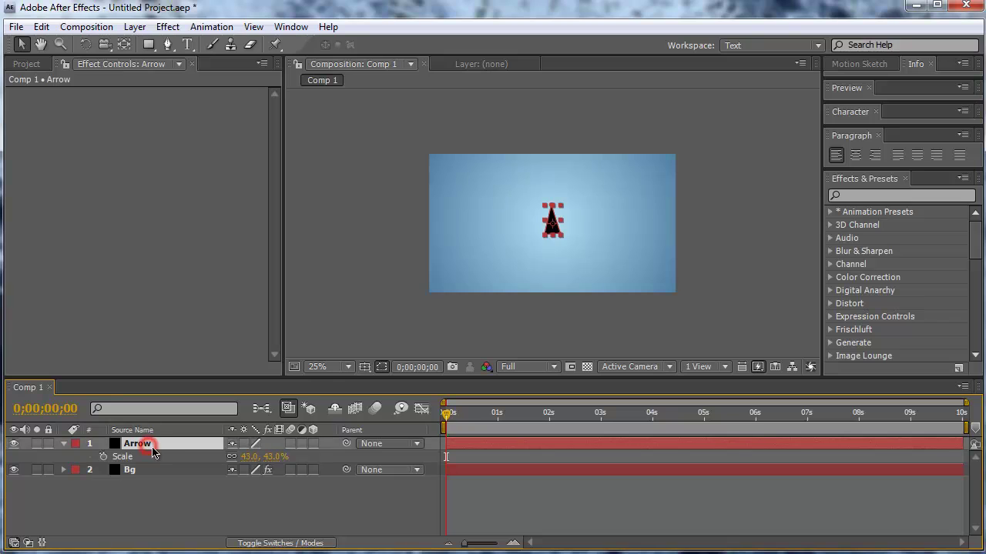
pyautogui.click(292, 28)
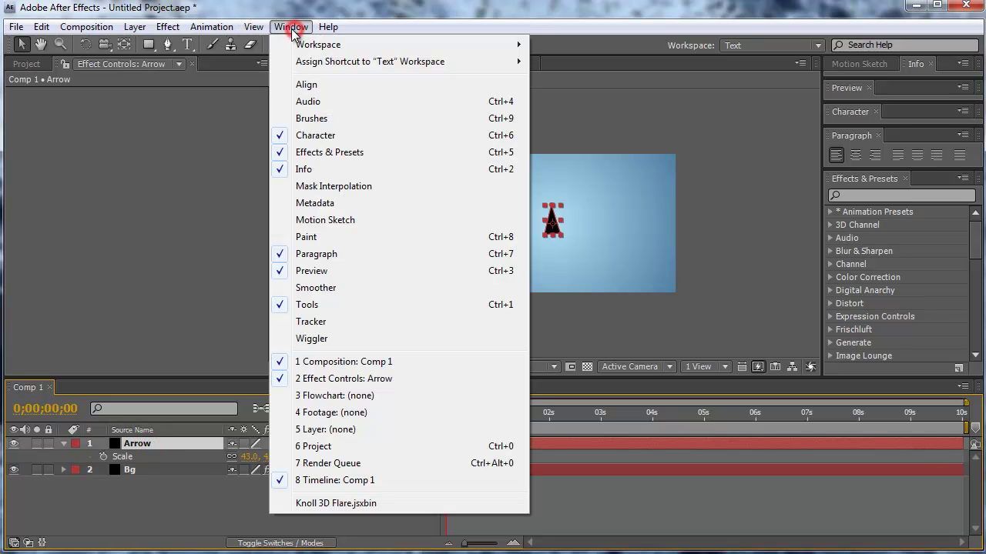
pyautogui.click(322, 221)
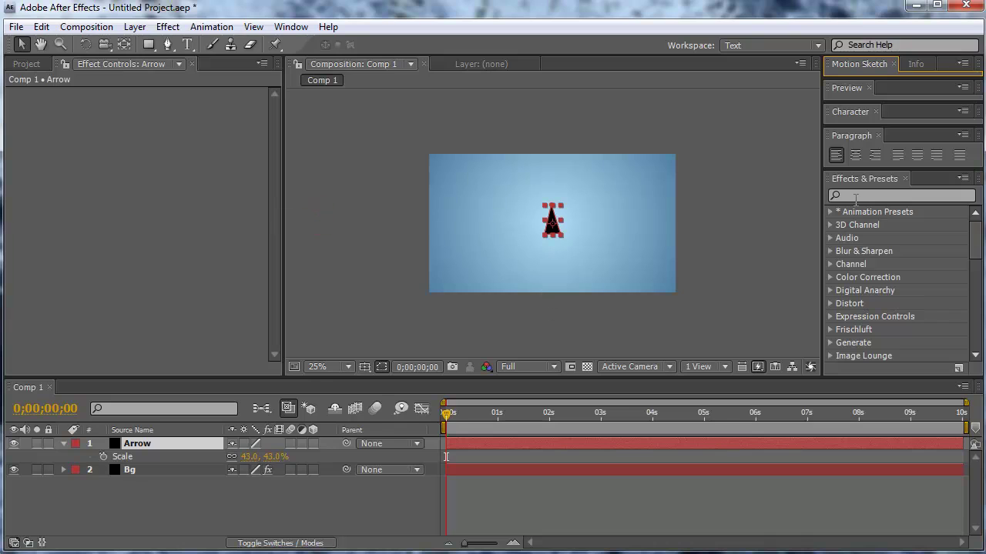
pyautogui.moveTo(877, 76); pyautogui.dragTo(878, 227)
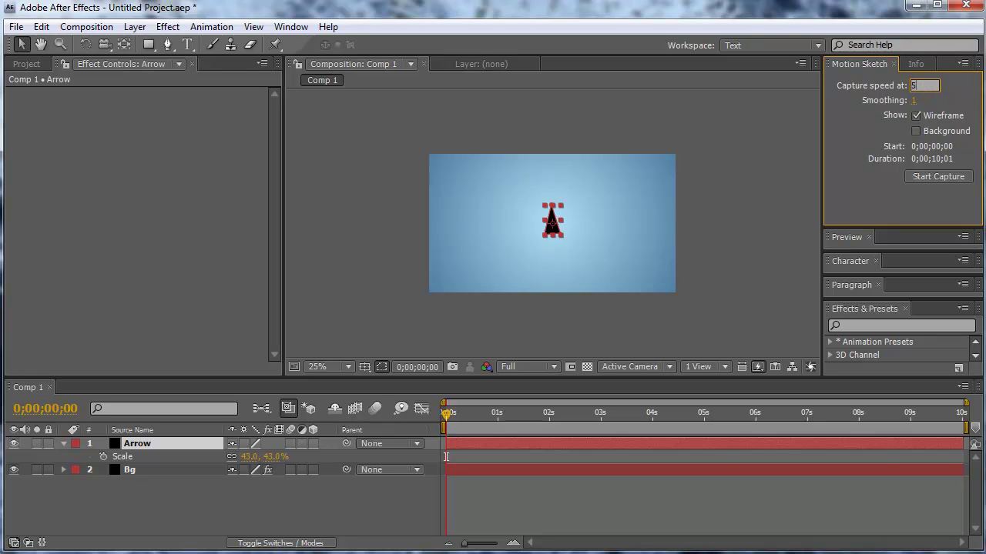
pyautogui.press('Return')
pyautogui.click(948, 178)
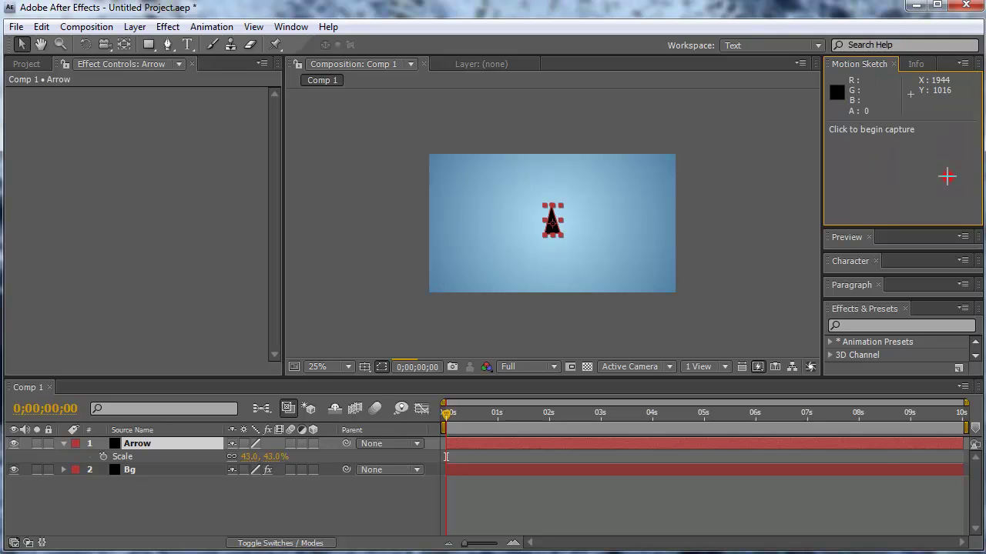
pyautogui.moveTo(416, 293)
pyautogui.mouseDown()
pyautogui.moveTo(518, 243)
pyautogui.moveTo(510, 216)
pyautogui.moveTo(471, 213)
pyautogui.moveTo(459, 236)
pyautogui.moveTo(473, 261)
pyautogui.moveTo(499, 263)
pyautogui.moveTo(540, 233)
pyautogui.moveTo(535, 206)
pyautogui.moveTo(505, 182)
pyautogui.moveTo(571, 184)
pyautogui.moveTo(567, 204)
pyautogui.moveTo(540, 228)
pyautogui.moveTo(542, 241)
pyautogui.moveTo(574, 248)
pyautogui.moveTo(584, 231)
pyautogui.moveTo(695, 184)
pyautogui.mouseUp()
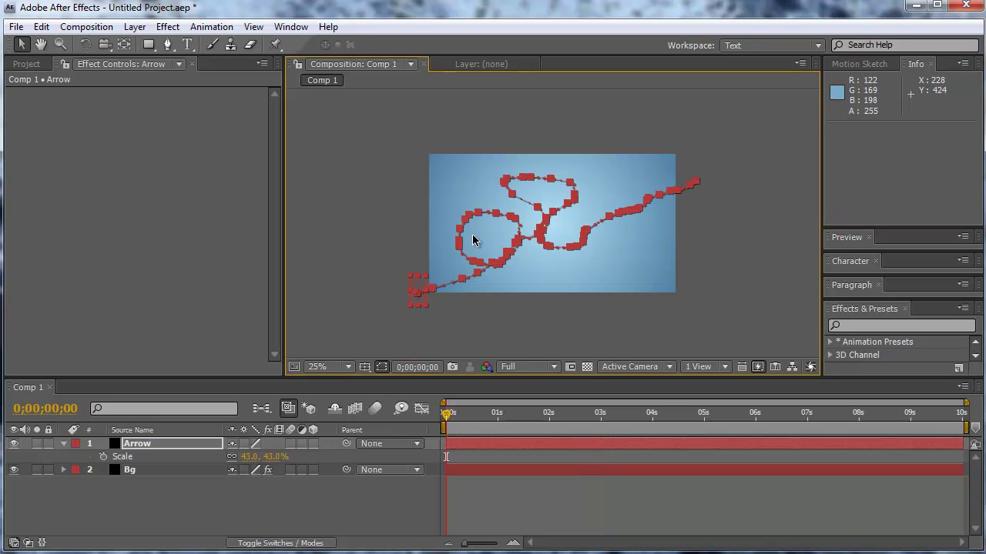
pyautogui.click(345, 499)
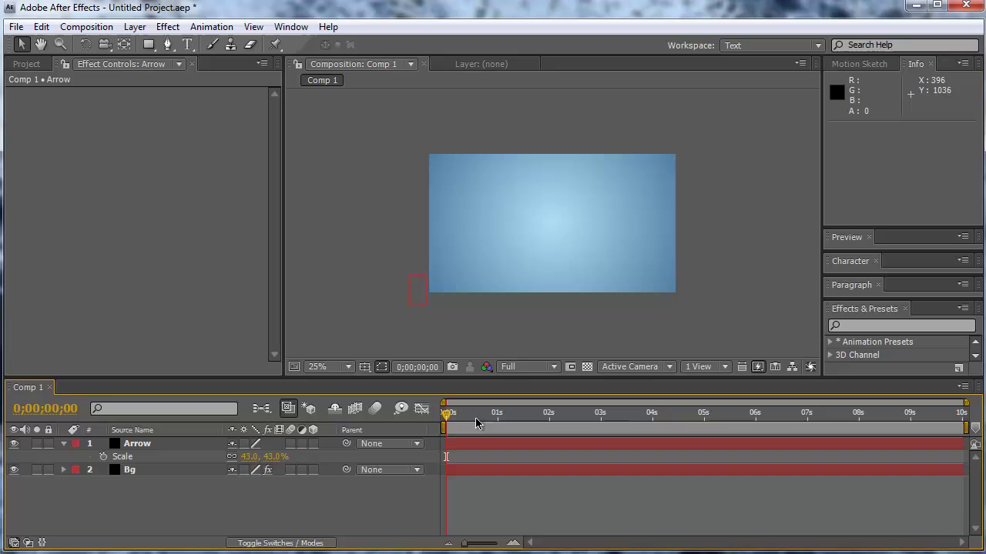
pyautogui.moveTo(446, 416); pyautogui.dragTo(506, 433)
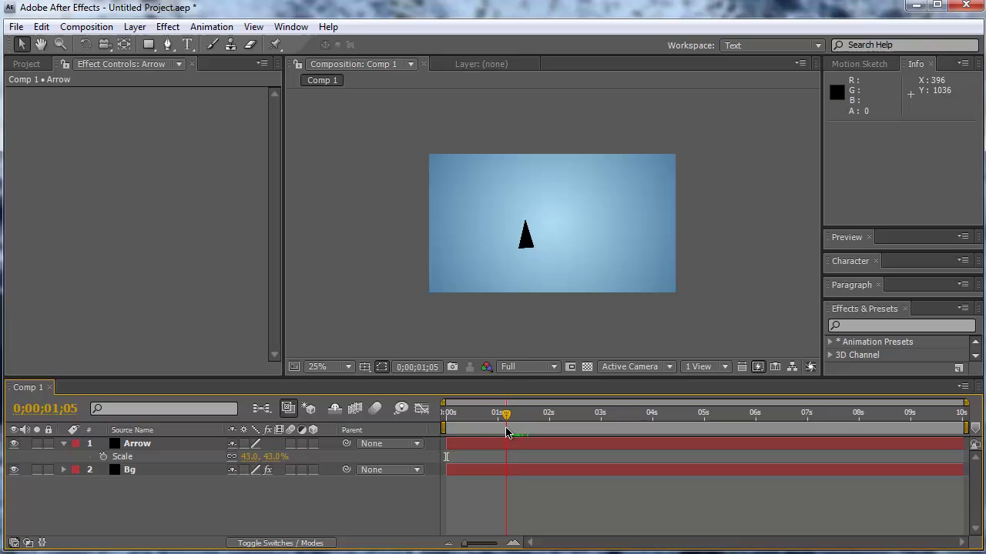
# Step: Apply Easy Ease to all of the Arrow's Position and Scale keyframes
pyautogui.click(127, 443)
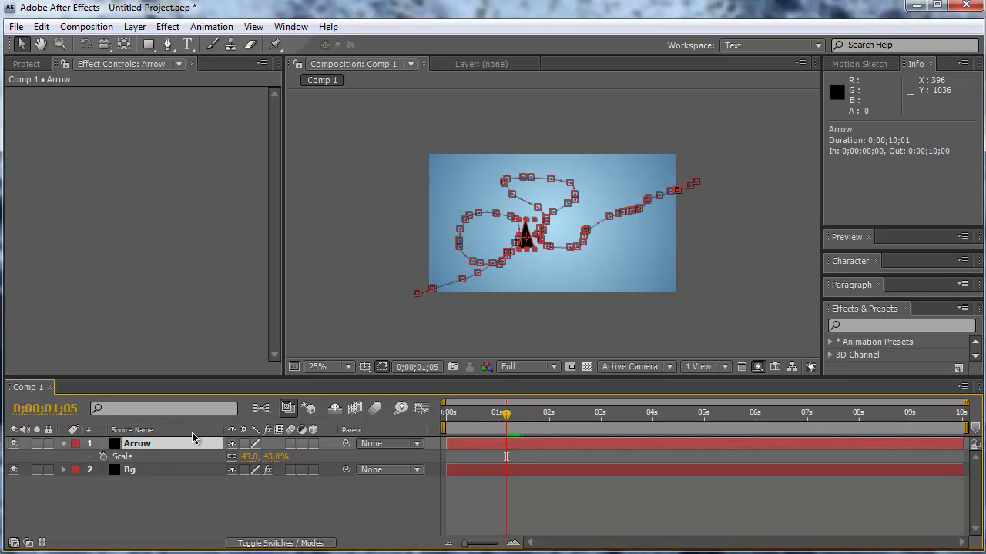
pyautogui.press('u')
pyautogui.press('u')
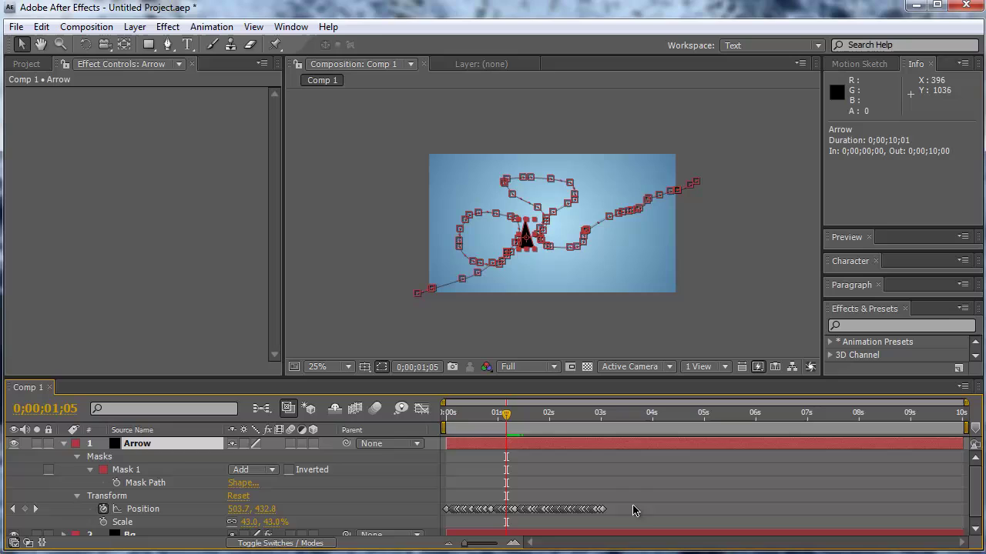
pyautogui.moveTo(637, 504); pyautogui.dragTo(416, 527)
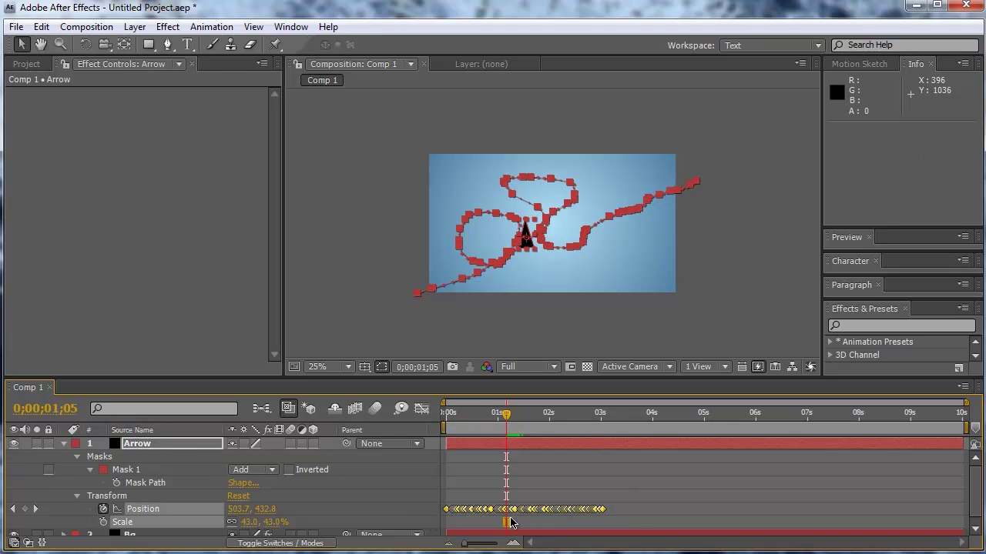
pyautogui.rightClick(483, 513)
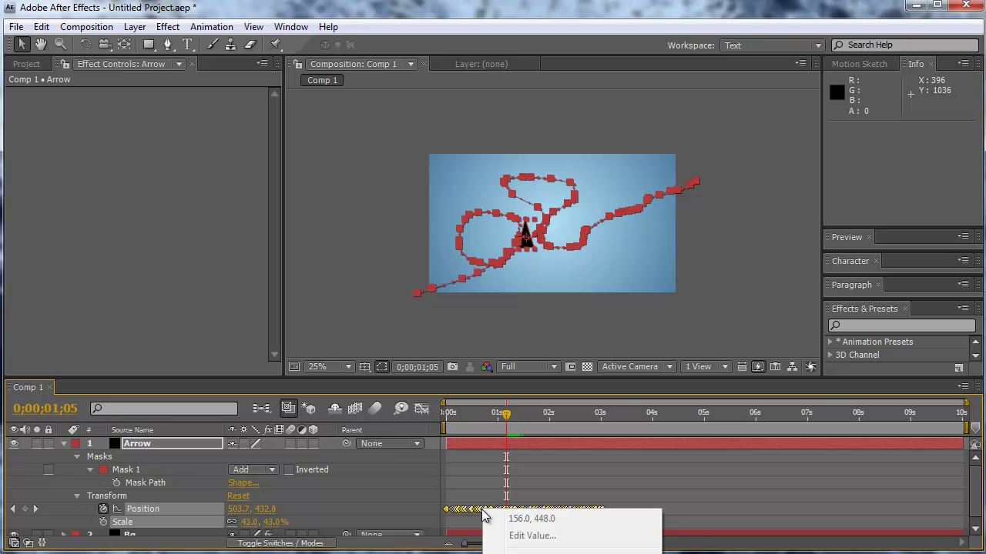
pyautogui.moveTo(570, 551)
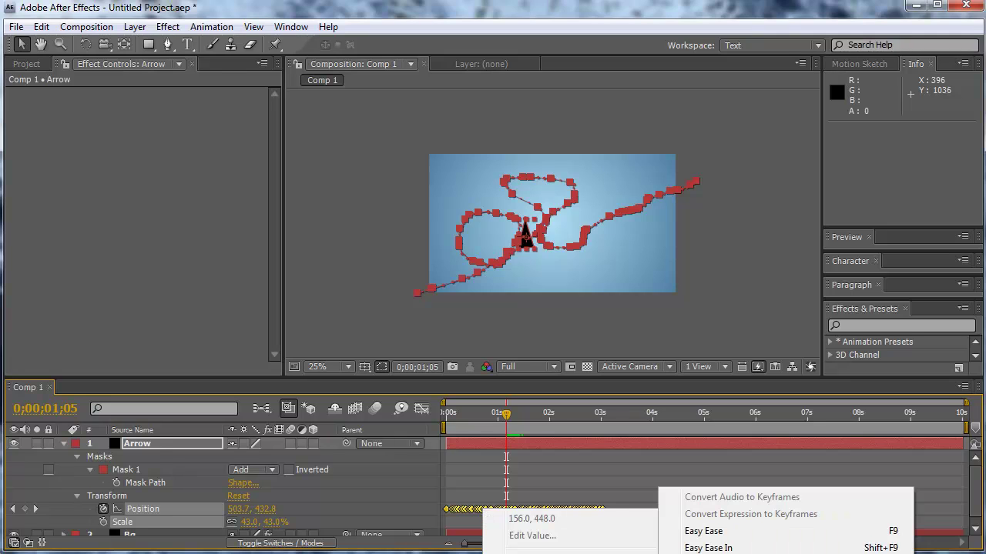
pyautogui.click(737, 532)
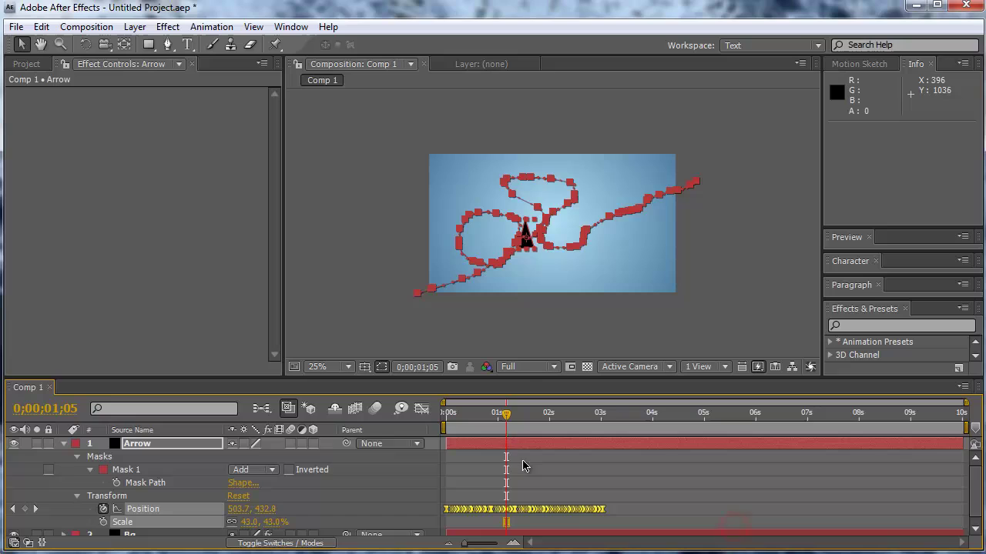
pyautogui.click(63, 443)
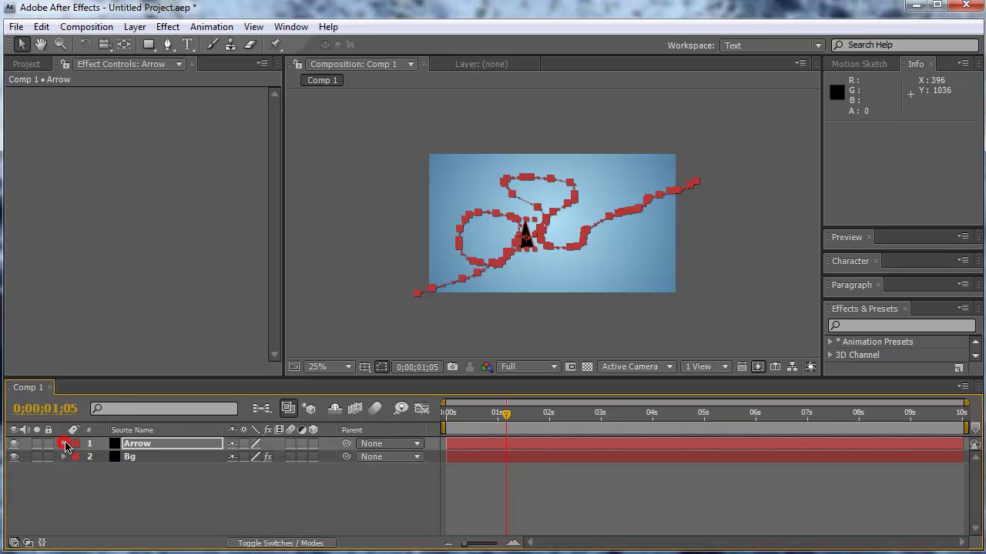
pyautogui.click(252, 478)
pyautogui.moveTo(490, 418); pyautogui.dragTo(458, 452)
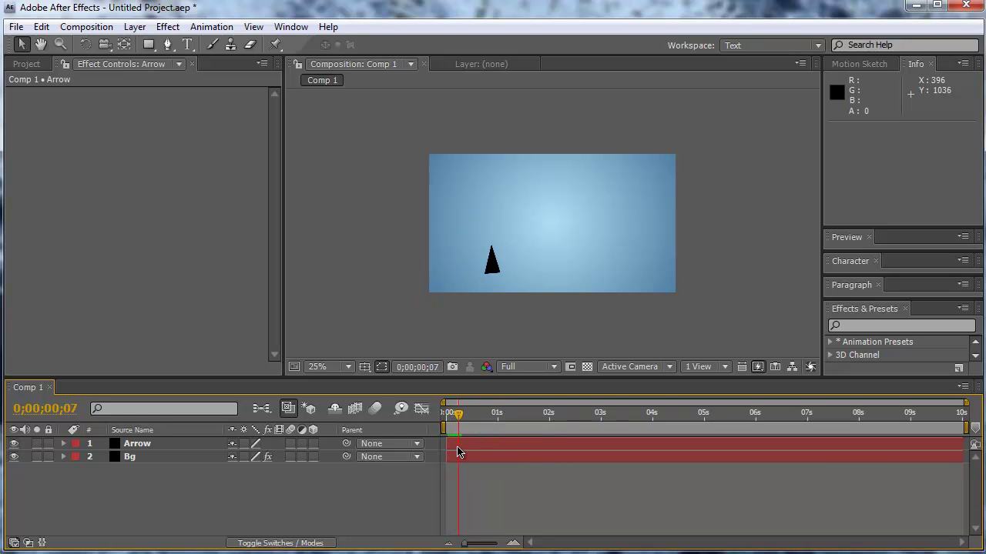
# Step: Set the Arrow layer's Auto-Orient to Orient Along Path
pyautogui.click(154, 444)
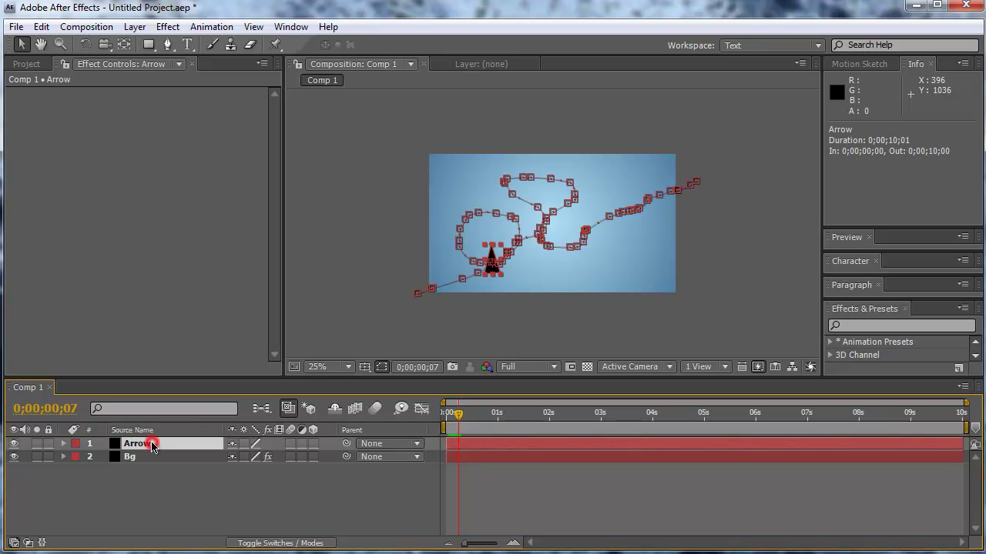
pyautogui.click(137, 26)
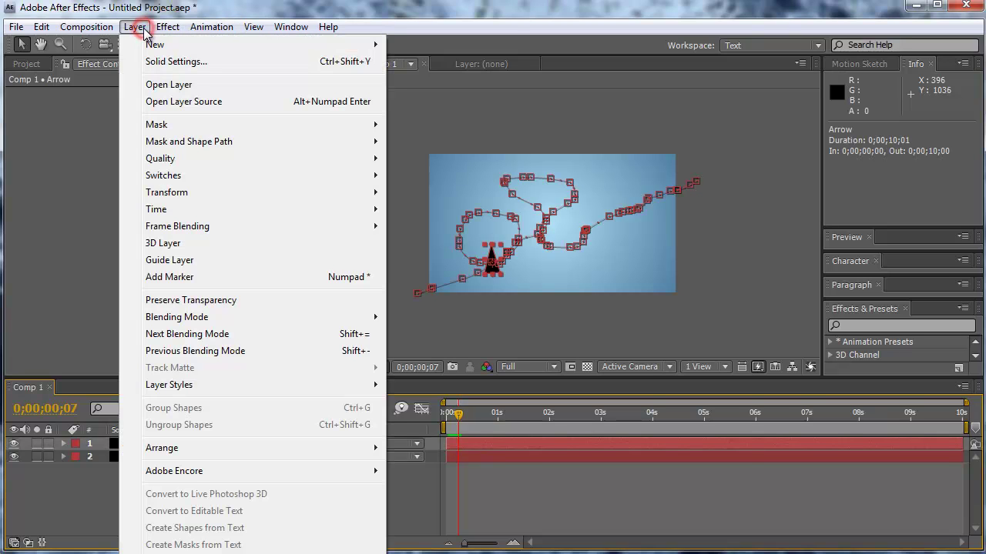
pyautogui.moveTo(173, 192)
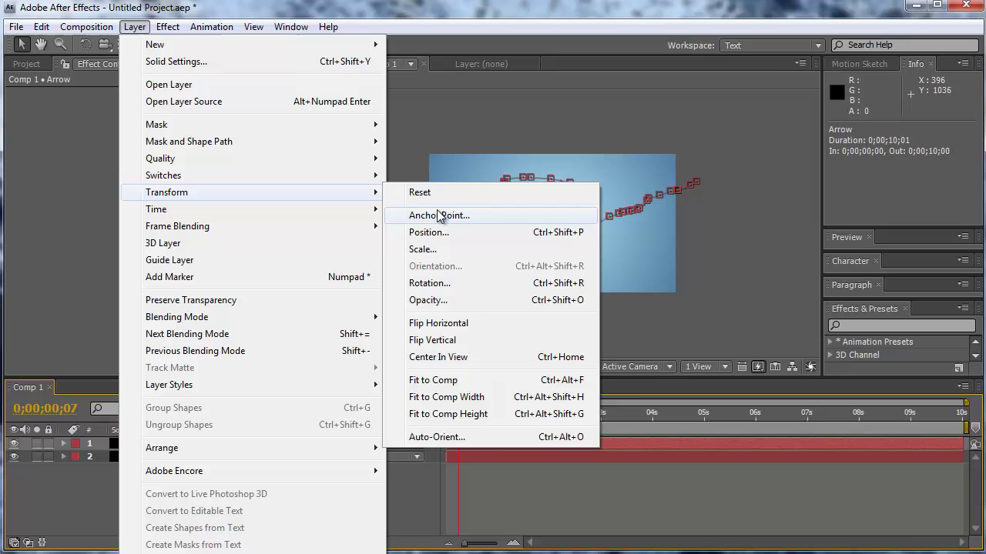
pyautogui.click(437, 437)
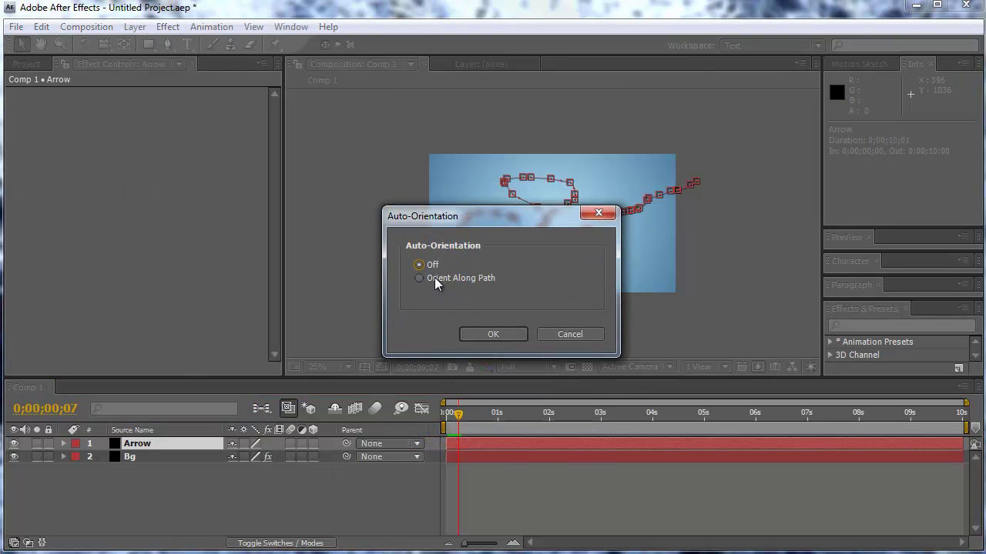
pyautogui.click(429, 282)
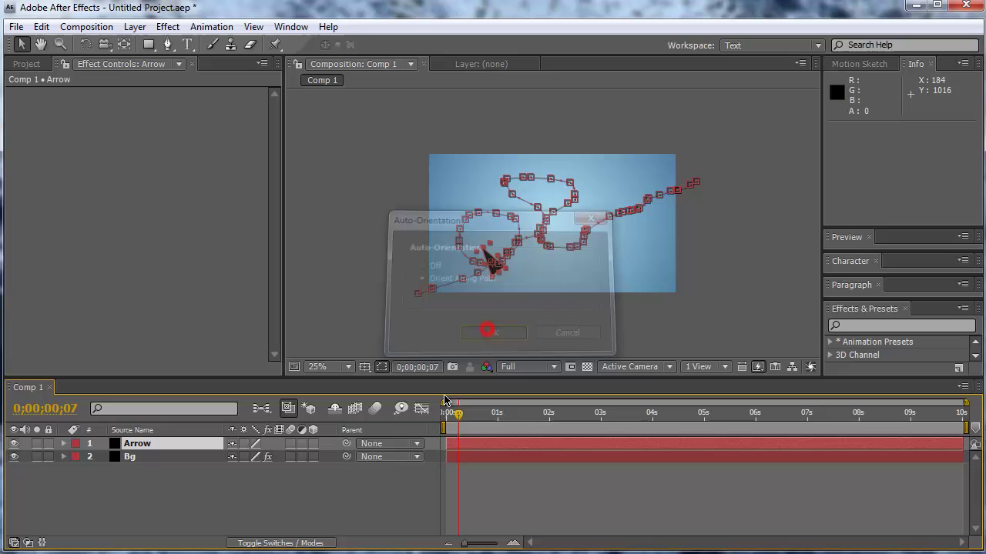
pyautogui.click(392, 494)
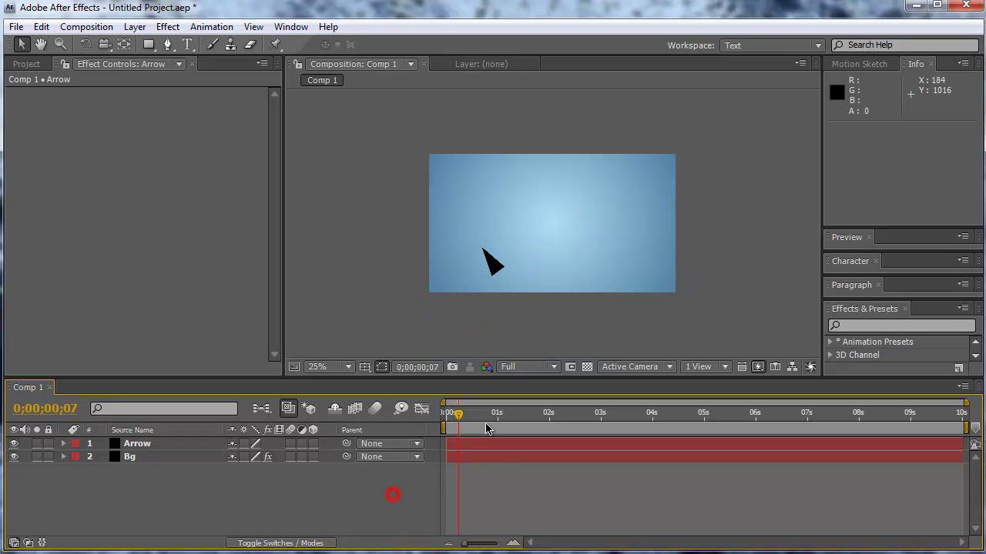
pyautogui.moveTo(458, 417); pyautogui.dragTo(500, 417)
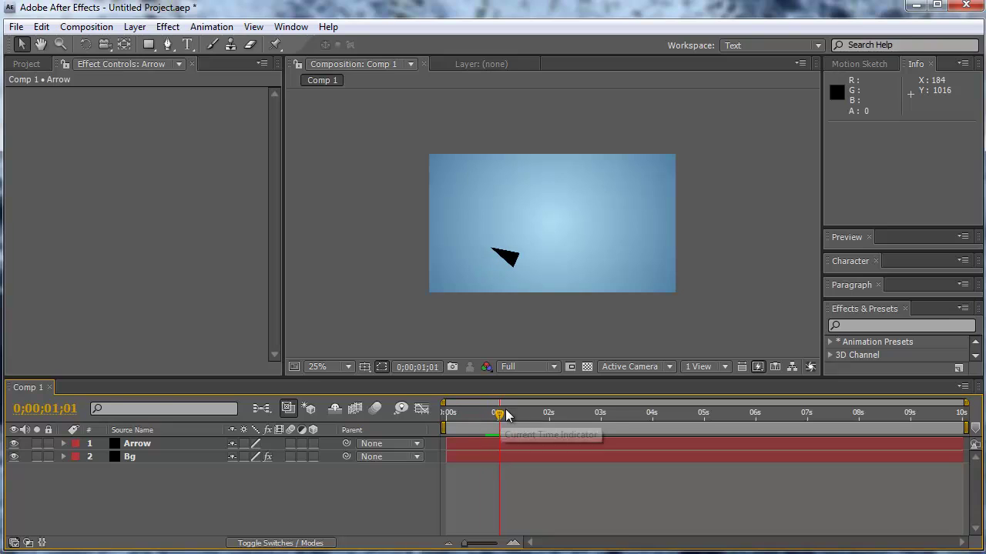
# Step: Set the Arrow layer's Rotation to +90° so its tip leads along the path
pyautogui.click(127, 444)
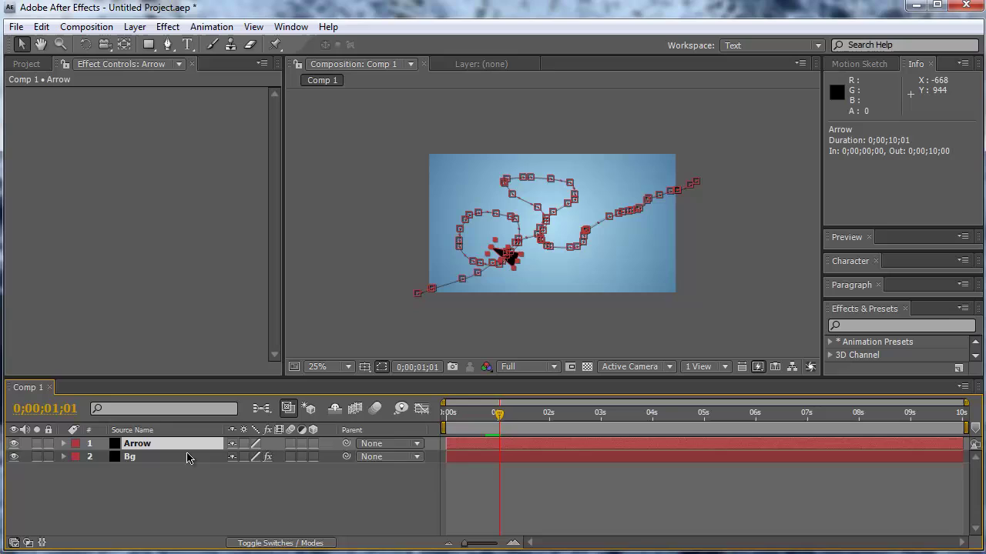
pyautogui.press('r')
pyautogui.click(253, 458)
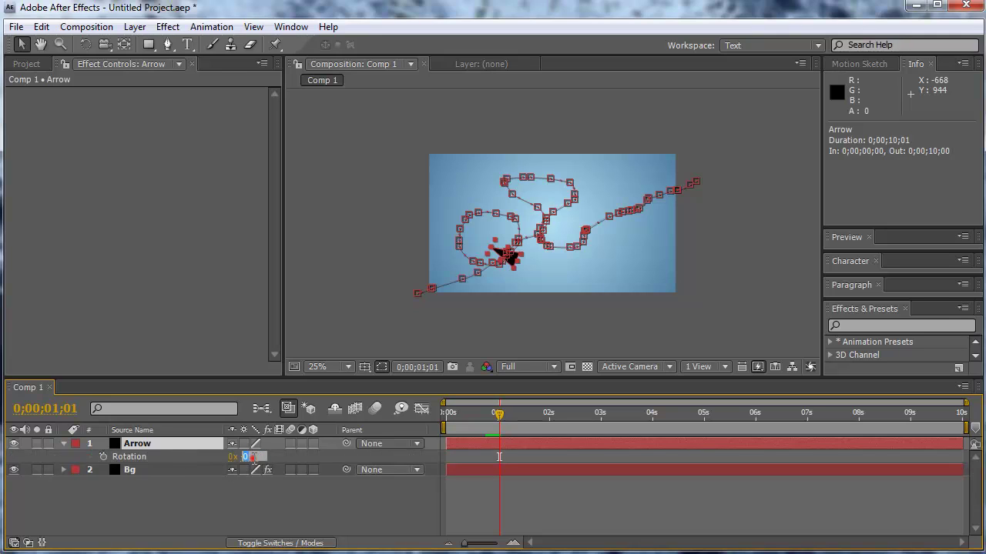
pyautogui.press('Return')
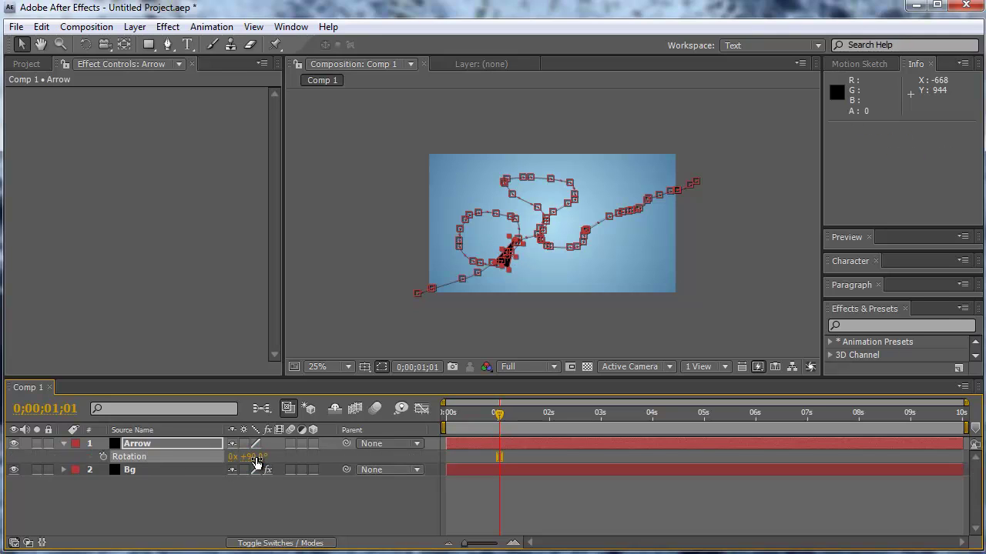
pyautogui.click(256, 502)
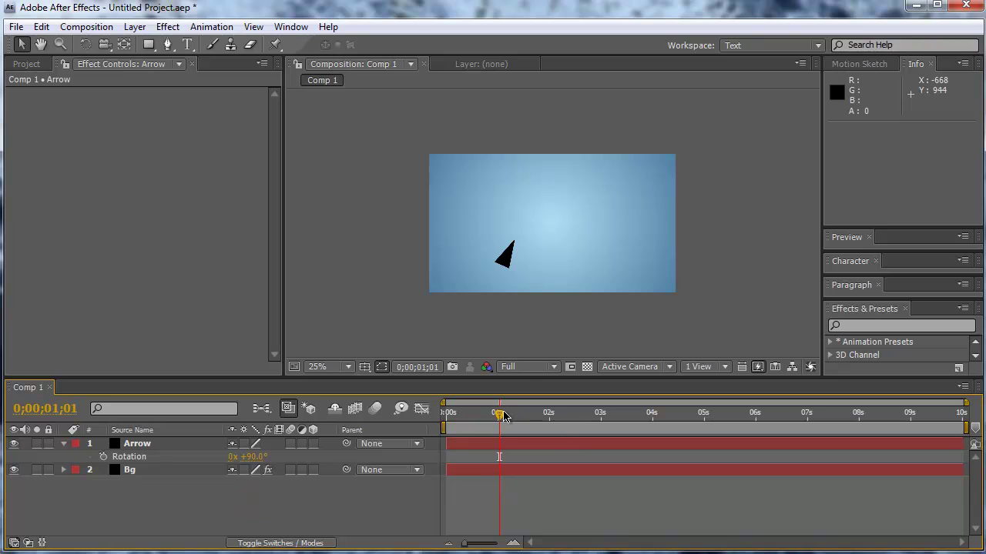
pyautogui.moveTo(503, 416); pyautogui.dragTo(464, 448)
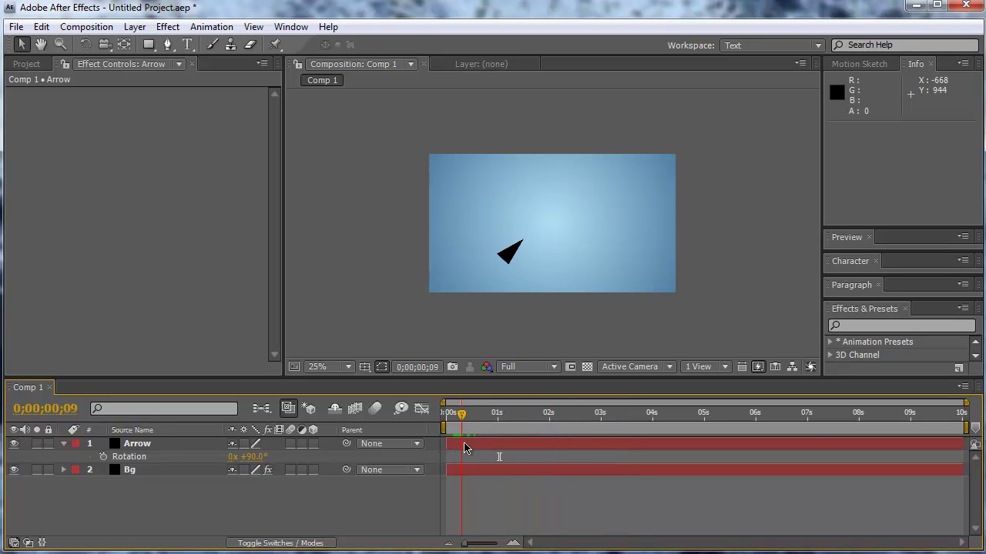
# Step: Create a black full-frame solid named Particular above the Arrow and Bg layers
pyautogui.click(64, 444)
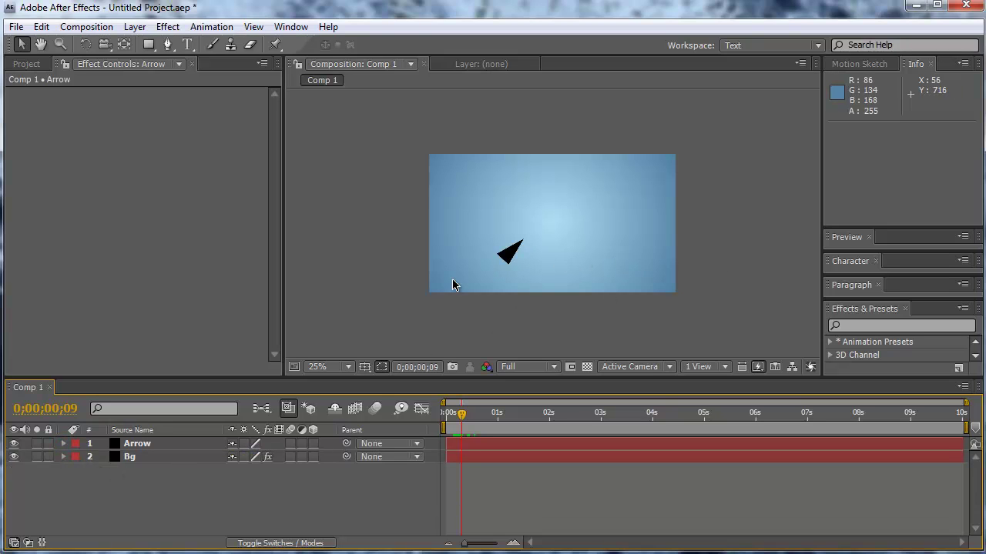
pyautogui.click(146, 444)
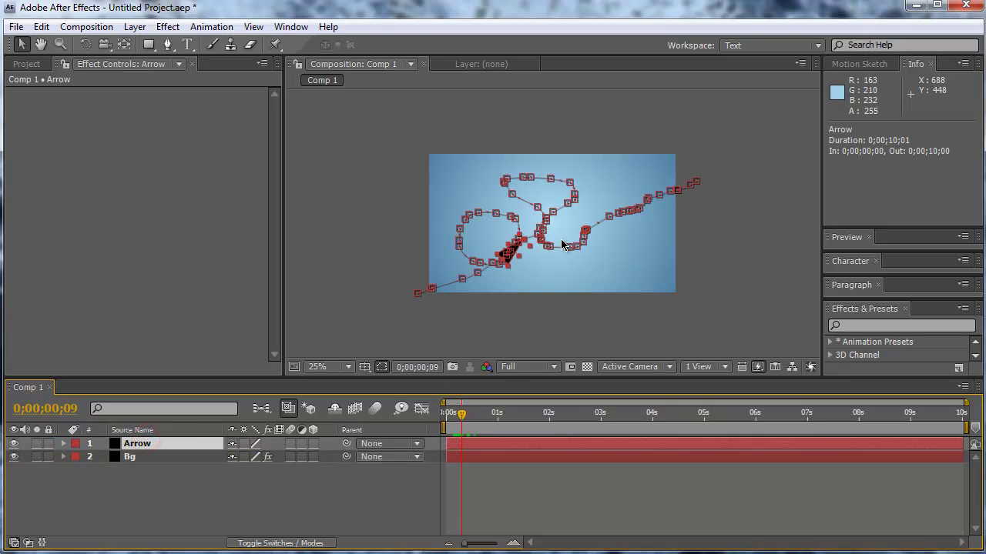
pyautogui.click(341, 497)
pyautogui.rightClick(262, 502)
pyautogui.moveTo(369, 500)
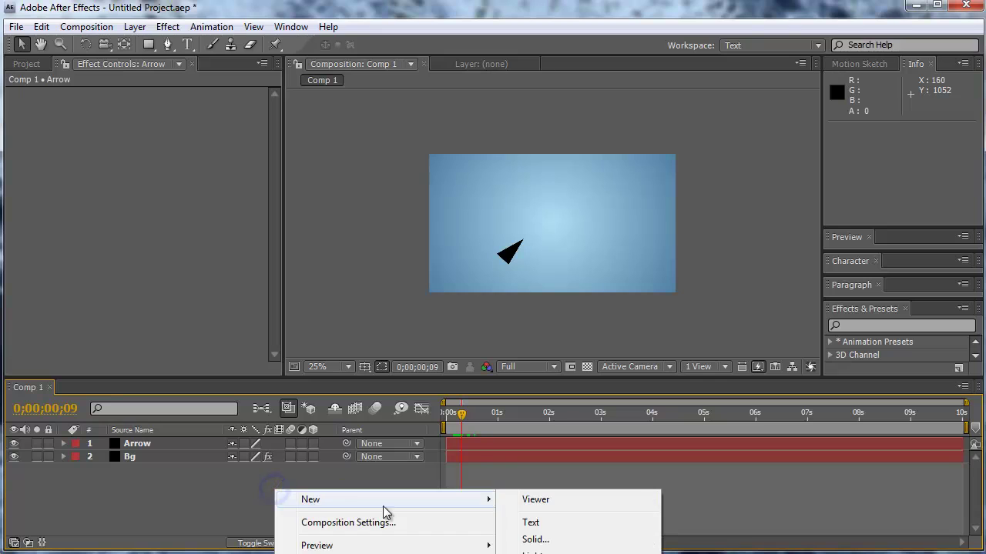
pyautogui.click(574, 542)
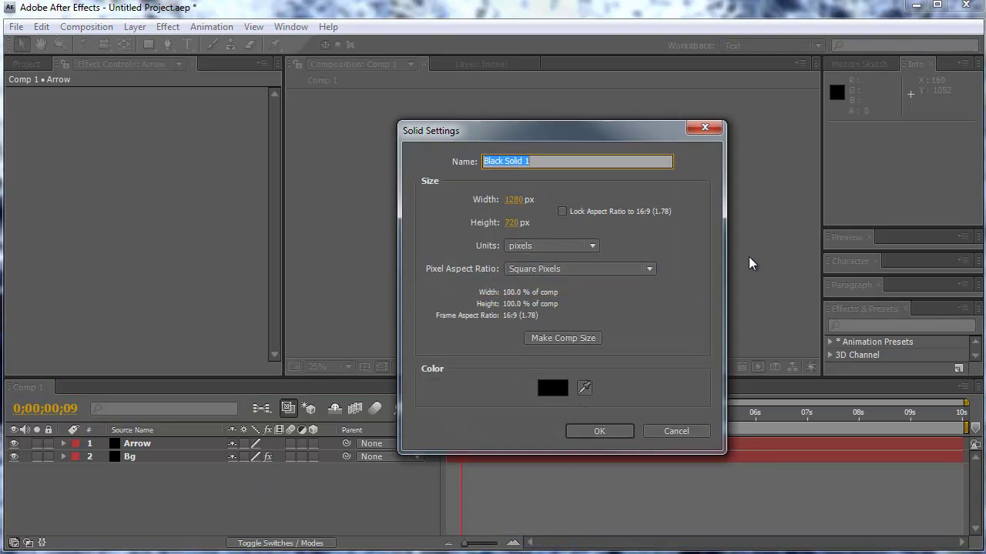
pyautogui.write('Particular')
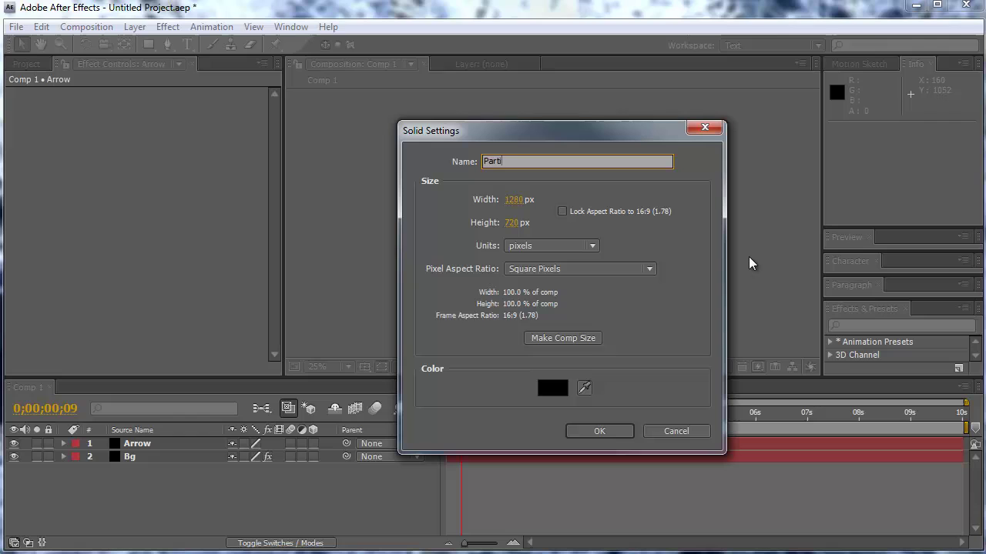
pyautogui.press('Return')
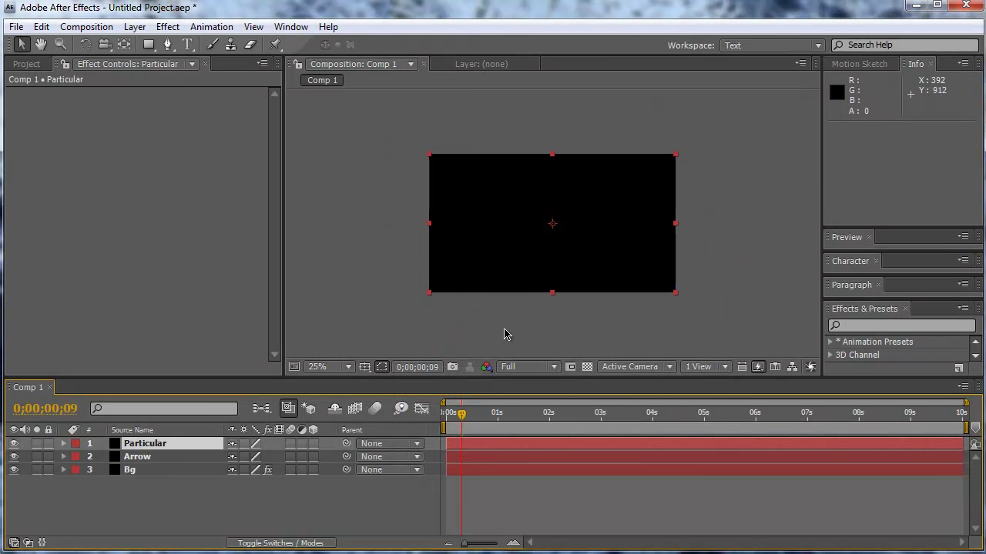
pyautogui.rightClick(467, 196)
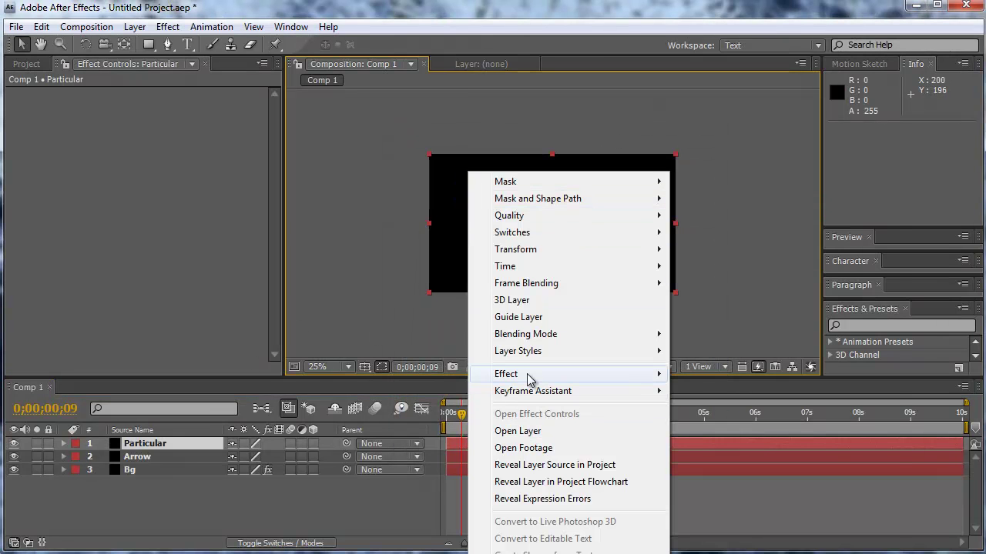
# Step: Apply Trapcode Particular to the solid and set the particle Color to black 000000
pyautogui.moveTo(594, 375)
pyautogui.moveTo(770, 550)
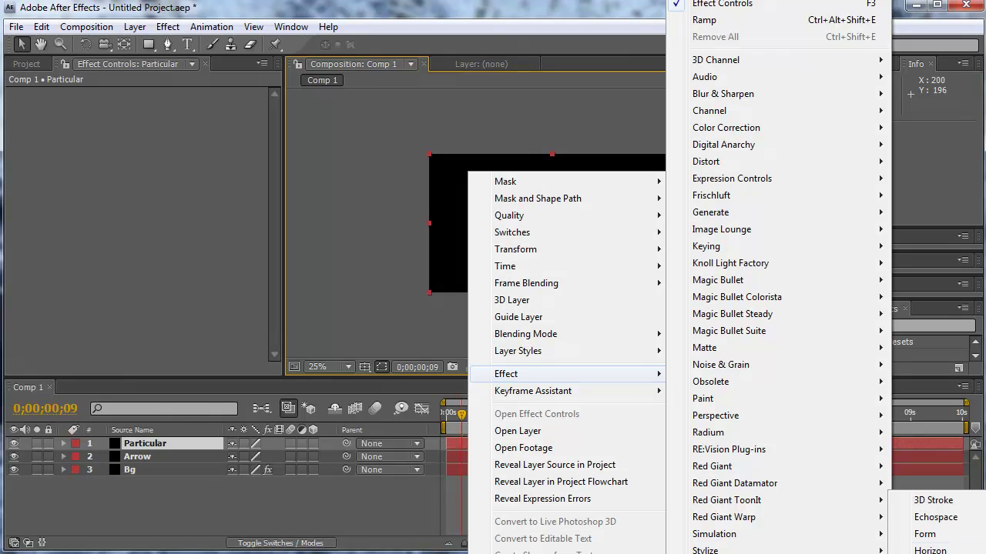
pyautogui.click(932, 553)
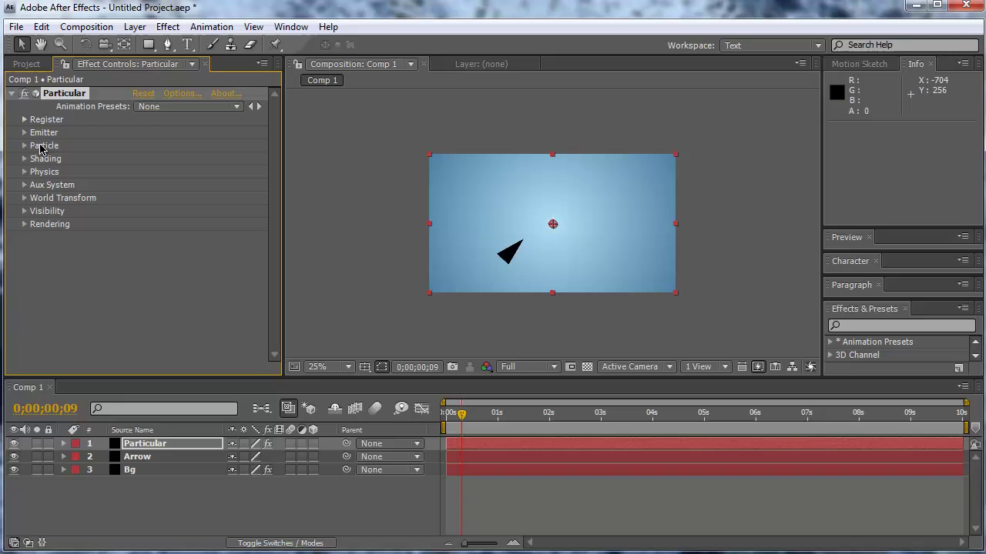
pyautogui.click(22, 145)
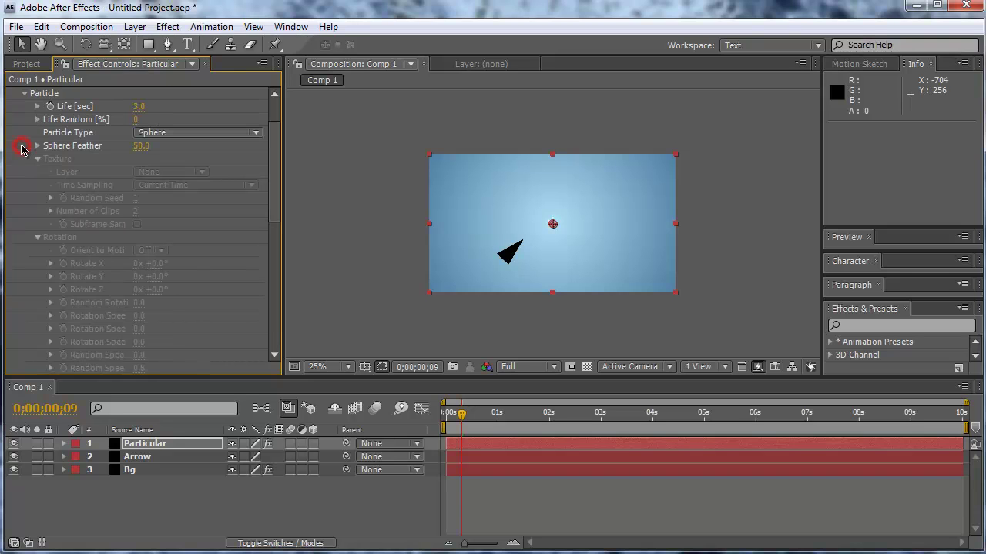
pyautogui.scroll(-6, 133, 185)
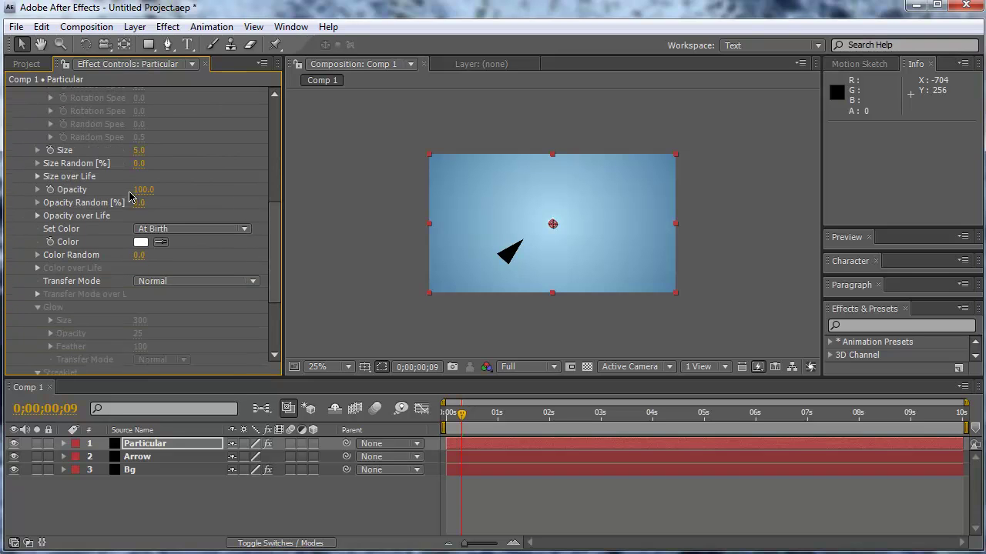
pyautogui.click(141, 241)
pyautogui.moveTo(260, 270); pyautogui.dragTo(227, 388)
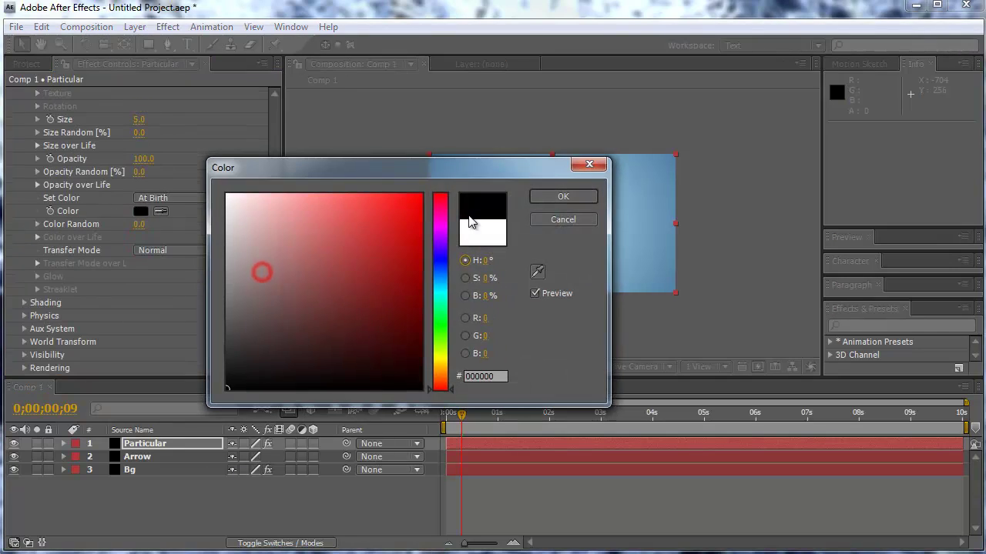
pyautogui.click(563, 195)
pyautogui.moveTo(487, 417); pyautogui.dragTo(547, 420)
pyautogui.scroll(2, 541, 234)
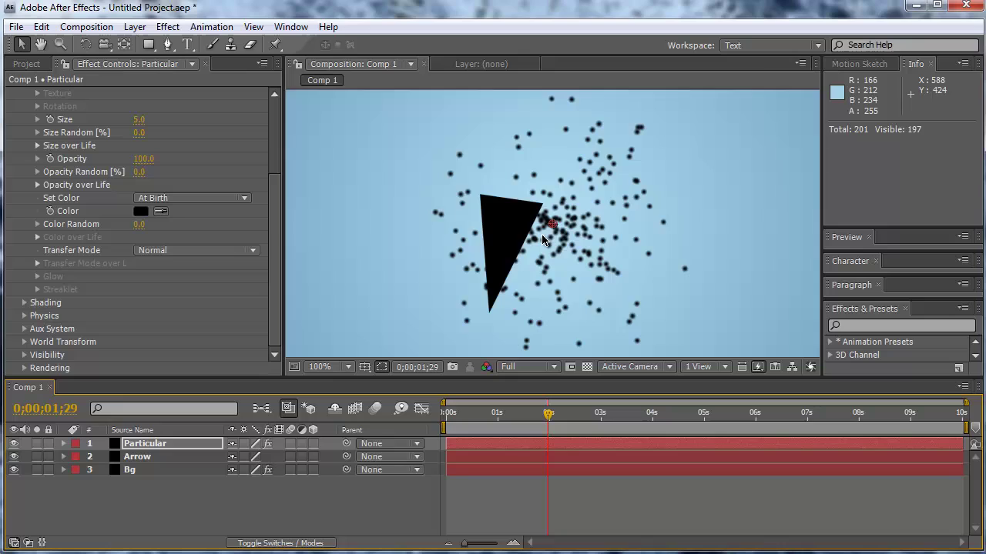
pyautogui.scroll(-2, 543, 239)
pyautogui.scroll(5, 115, 231)
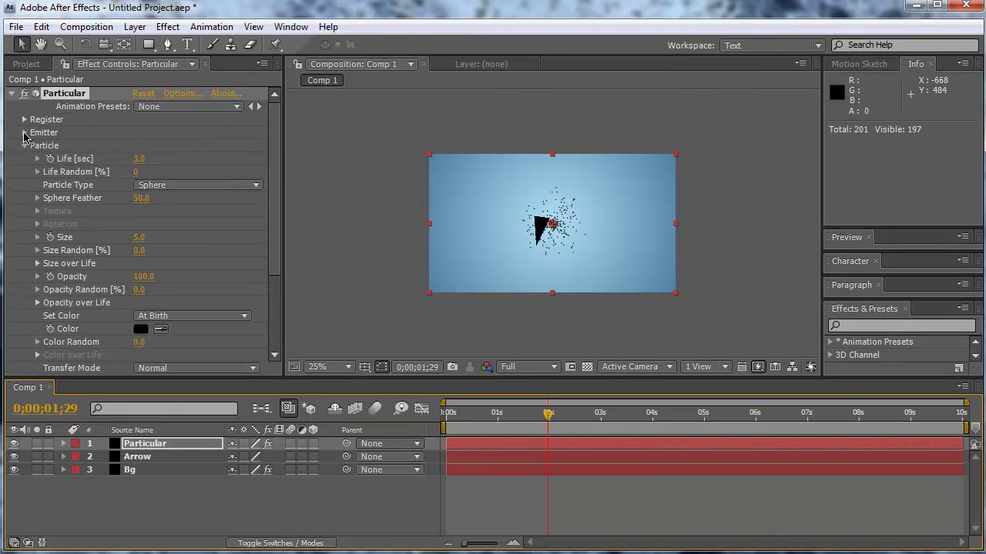
# Step: Link Particular's emitter Position XY by expression to the Arrow layer's Position
pyautogui.click(23, 133)
pyautogui.click(148, 458)
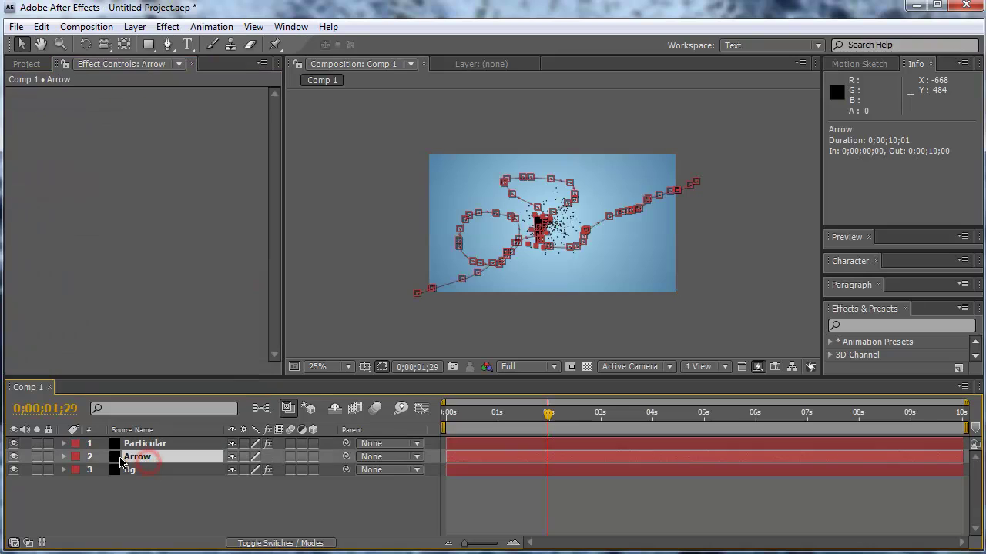
pyautogui.press('p')
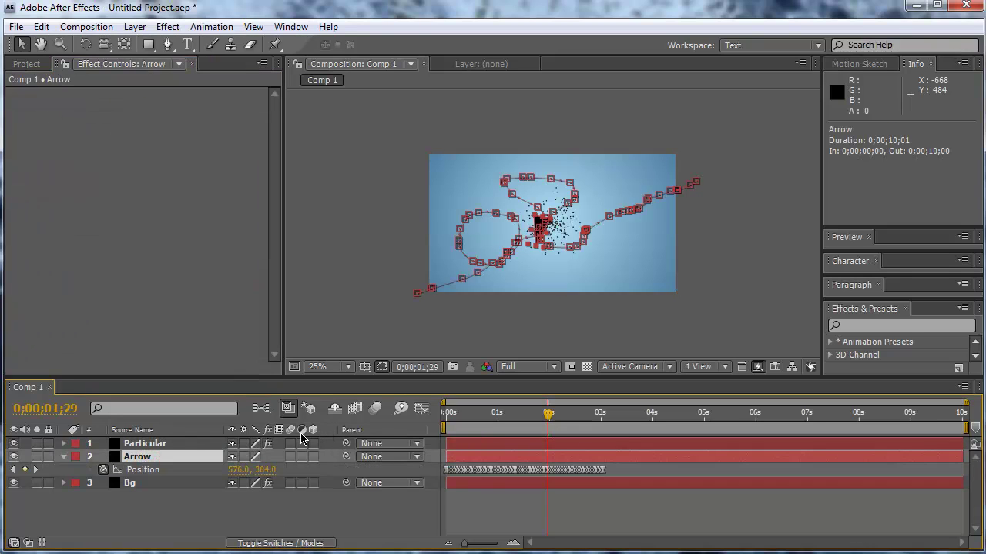
pyautogui.click(148, 444)
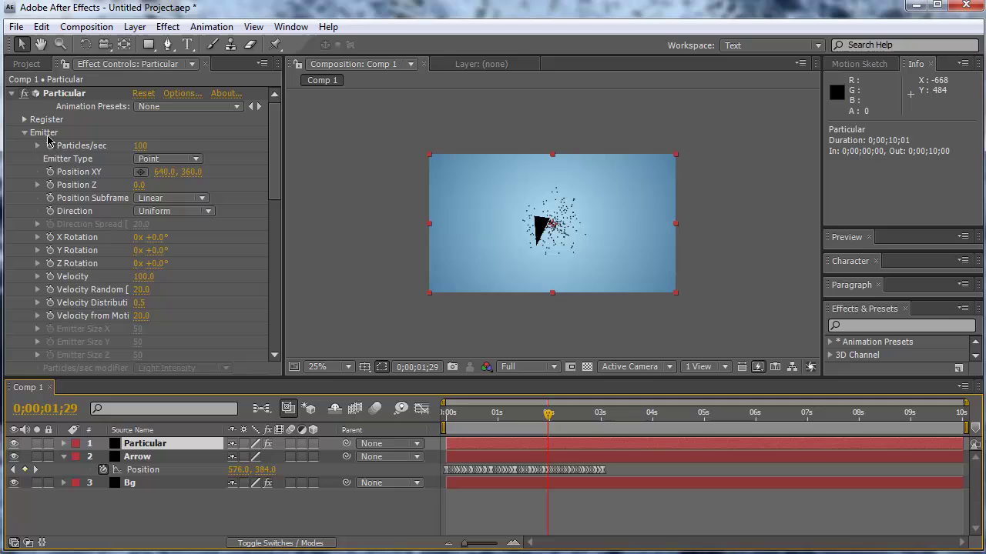
pyautogui.click(64, 174)
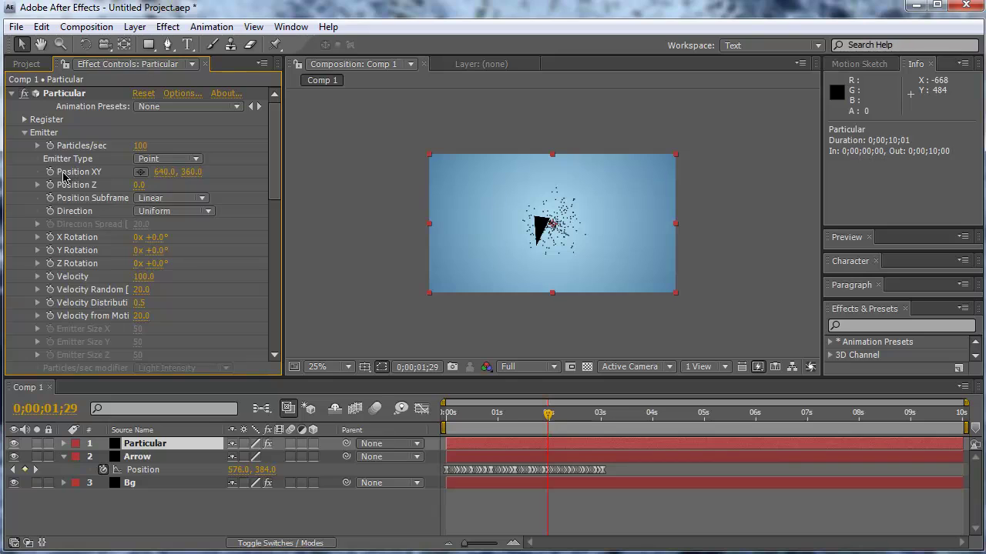
pyautogui.keyDown('alt'); pyautogui.click(50, 172); pyautogui.keyUp('alt')
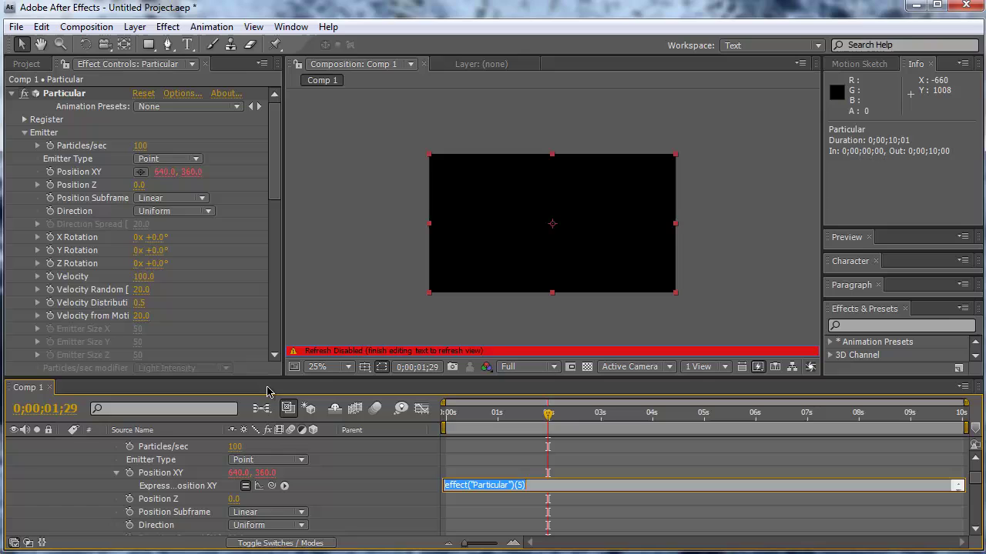
pyautogui.moveTo(276, 488); pyautogui.dragTo(163, 508)
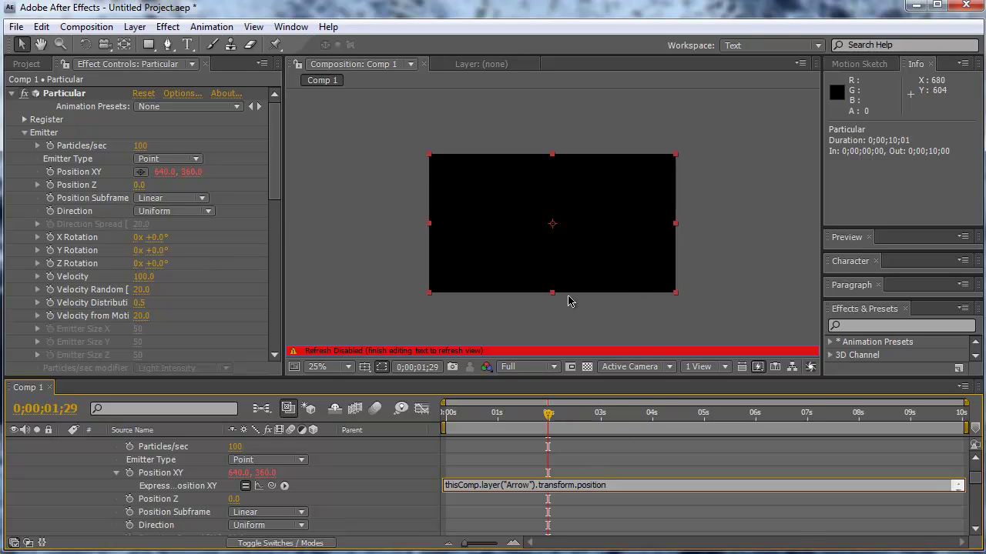
pyautogui.click(412, 460)
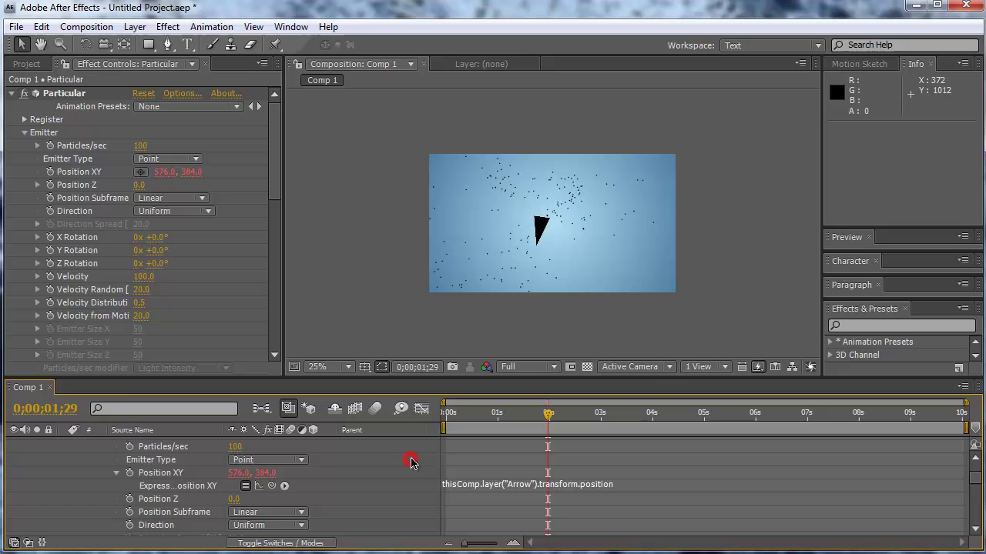
# Step: Check the trail at an early frame and switch the Emitter Type to Box
pyautogui.moveTo(516, 417)
pyautogui.mouseDown()
pyautogui.moveTo(445, 417)
pyautogui.moveTo(517, 416)
pyautogui.mouseUp()
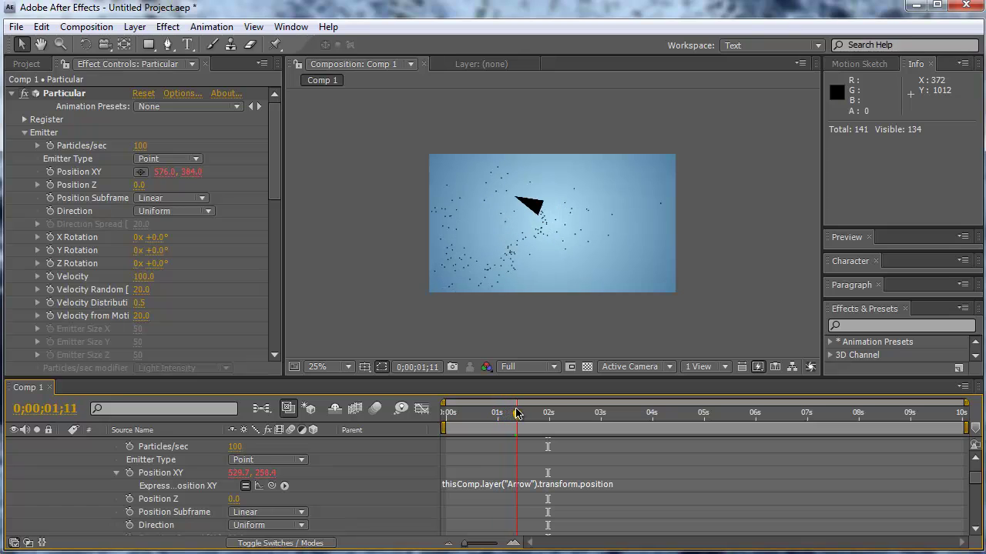
pyautogui.moveTo(276, 170)
pyautogui.mouseDown()
pyautogui.moveTo(273, 196)
pyautogui.moveTo(277, 166)
pyautogui.mouseUp()
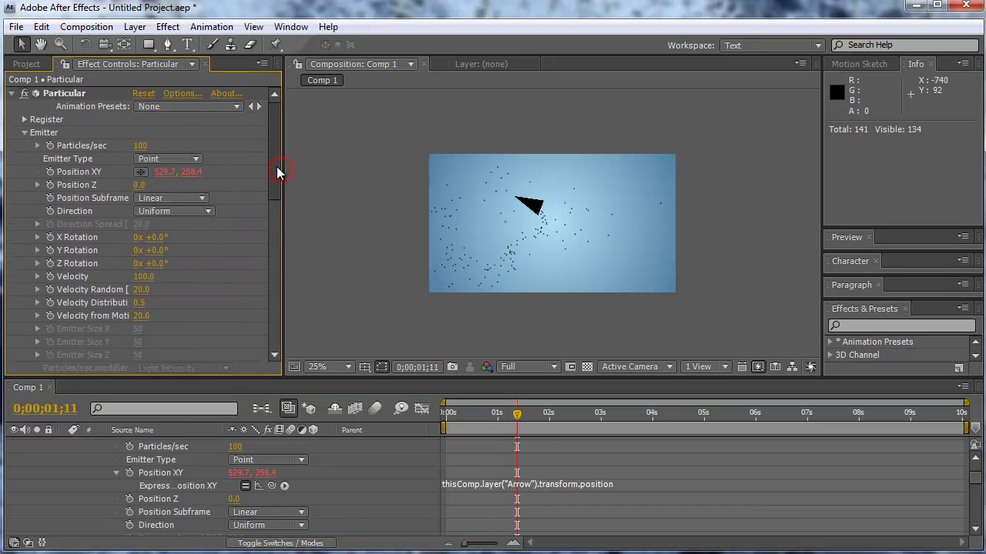
pyautogui.click(151, 158)
pyautogui.click(166, 180)
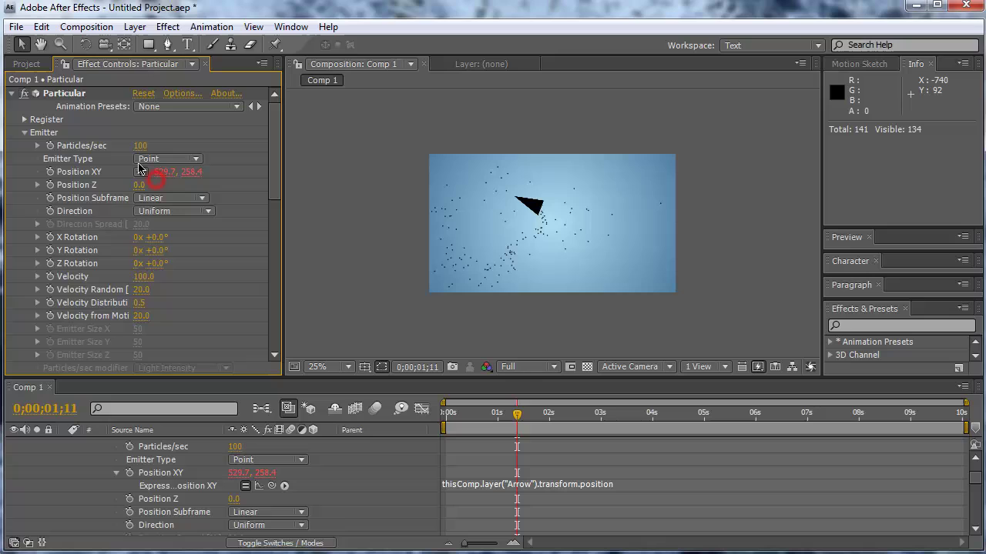
# Step: Set the emitter back to Point with 480 particles/sec and velocity 80
pyautogui.click(154, 159)
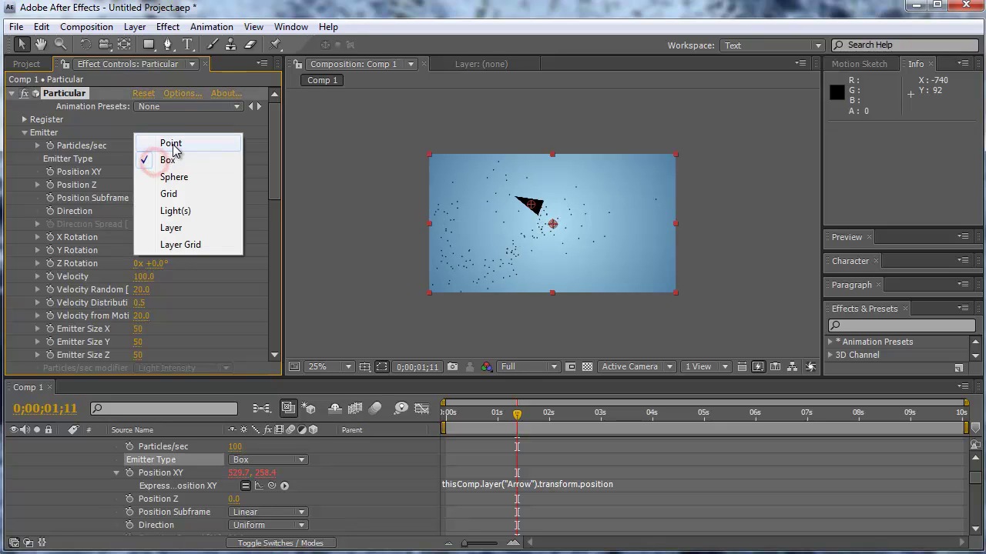
pyautogui.click(144, 144)
pyautogui.moveTo(139, 146); pyautogui.dragTo(168, 147)
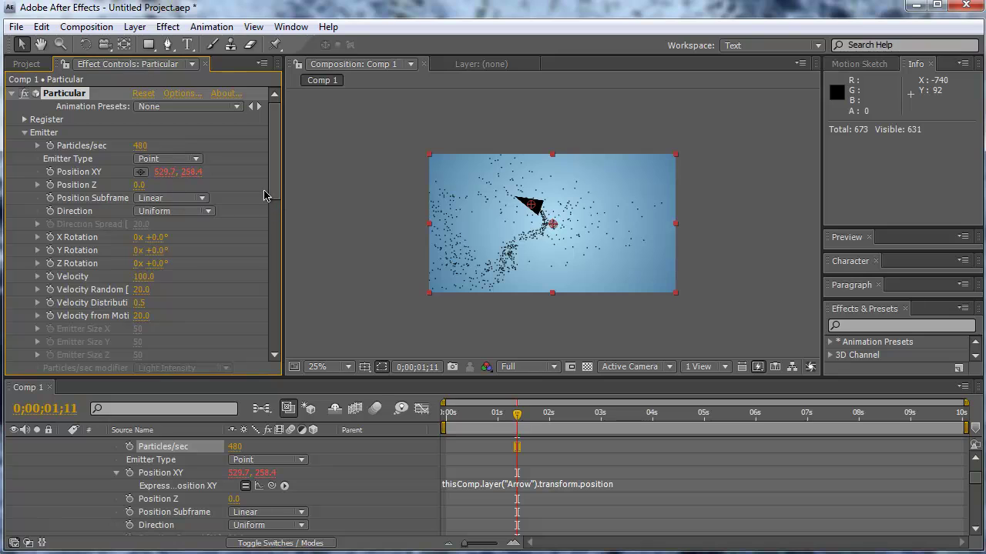
pyautogui.moveTo(275, 187); pyautogui.dragTo(275, 200)
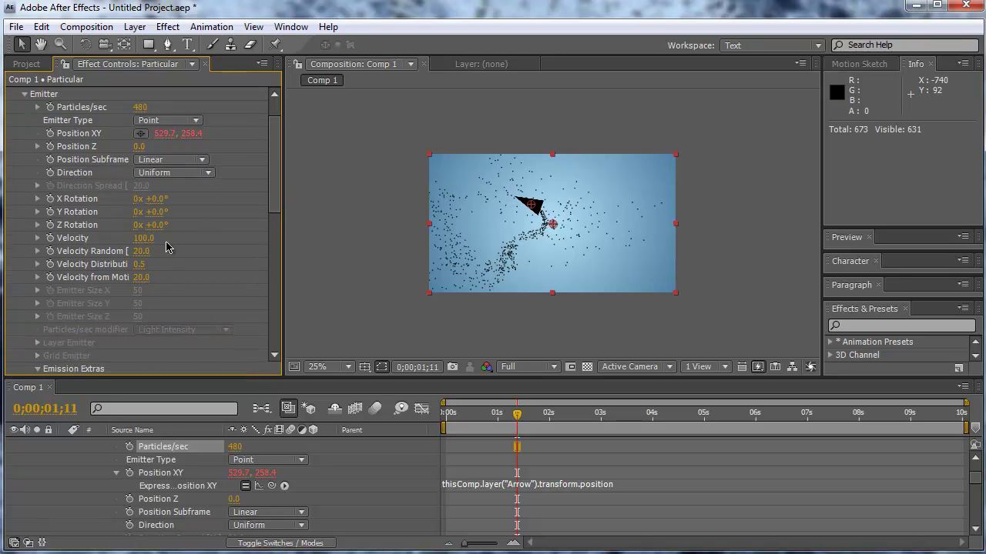
pyautogui.moveTo(148, 240)
pyautogui.mouseDown()
pyautogui.moveTo(130, 239)
pyautogui.moveTo(155, 244)
pyautogui.mouseUp()
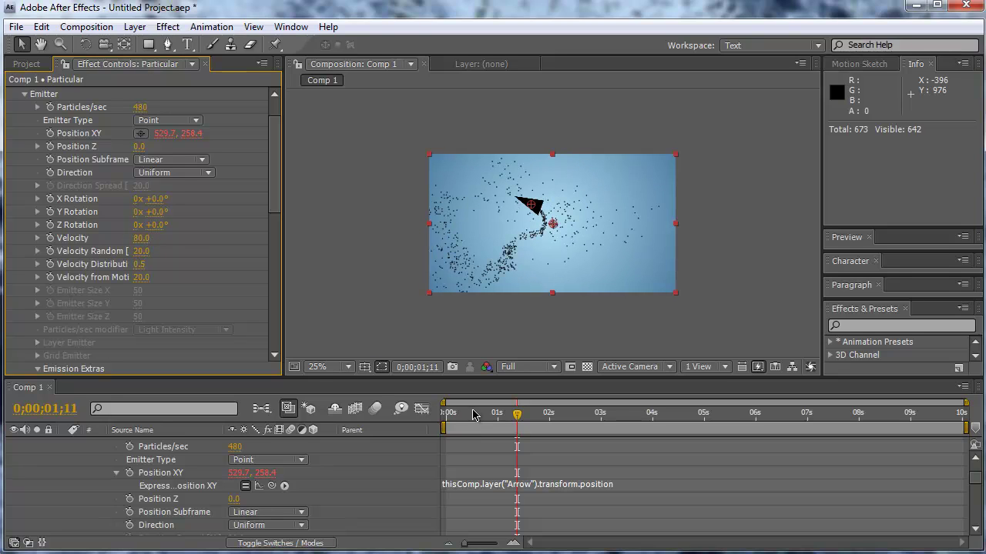
pyautogui.moveTo(474, 416); pyautogui.dragTo(509, 425)
# Step: Change Particular's Particle Type to Glow Sphere (No DOF)
pyautogui.moveTo(273, 208); pyautogui.dragTo(253, 313)
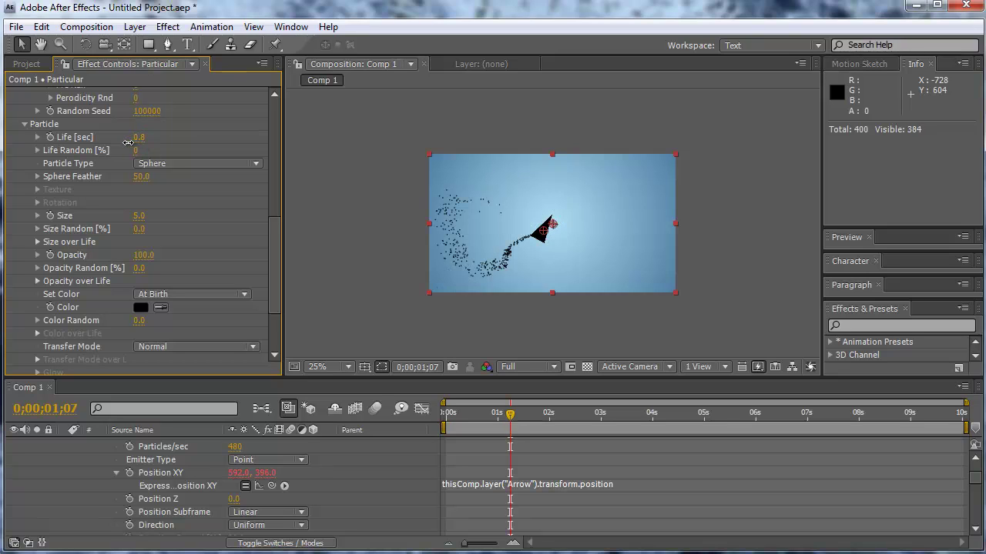
pyautogui.click(176, 164)
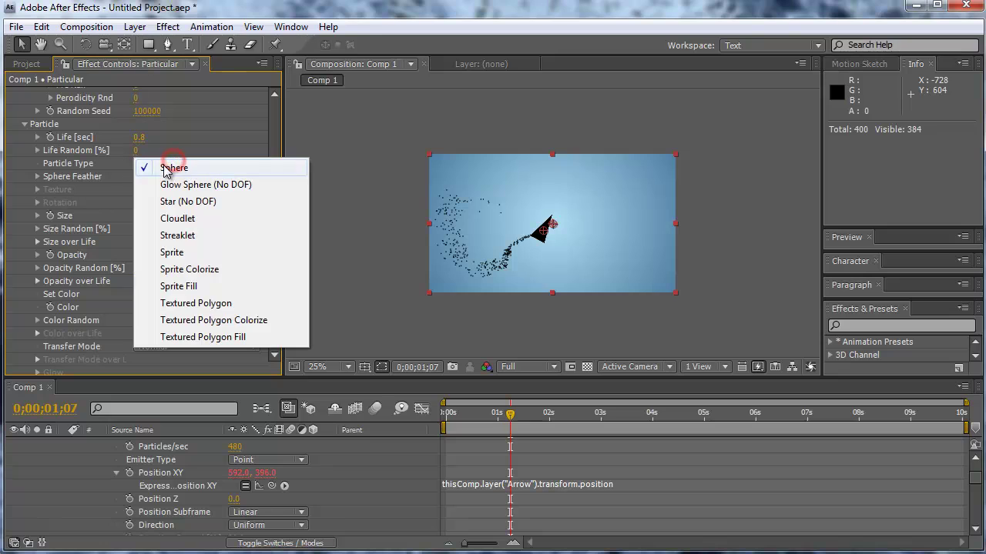
pyautogui.click(198, 184)
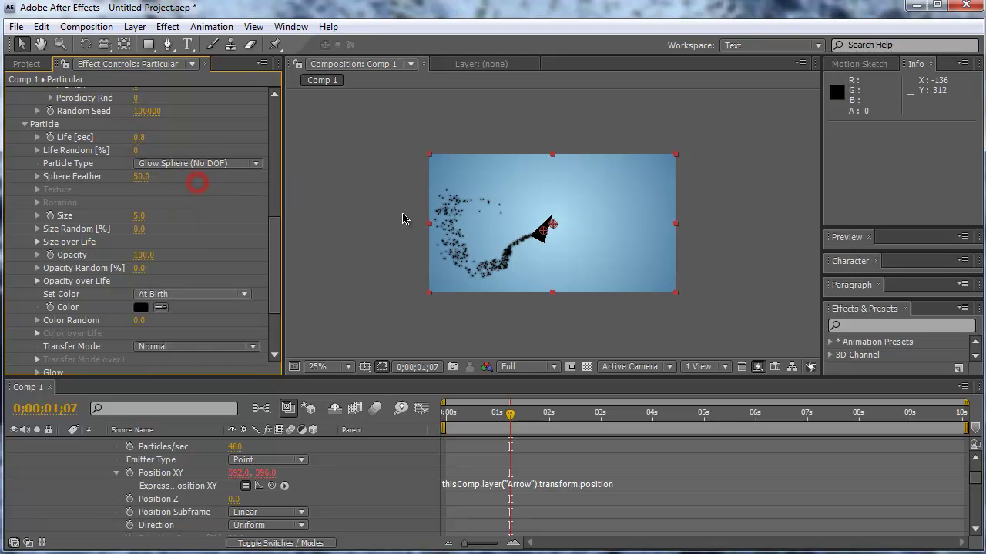
pyautogui.moveTo(274, 228); pyautogui.dragTo(278, 259)
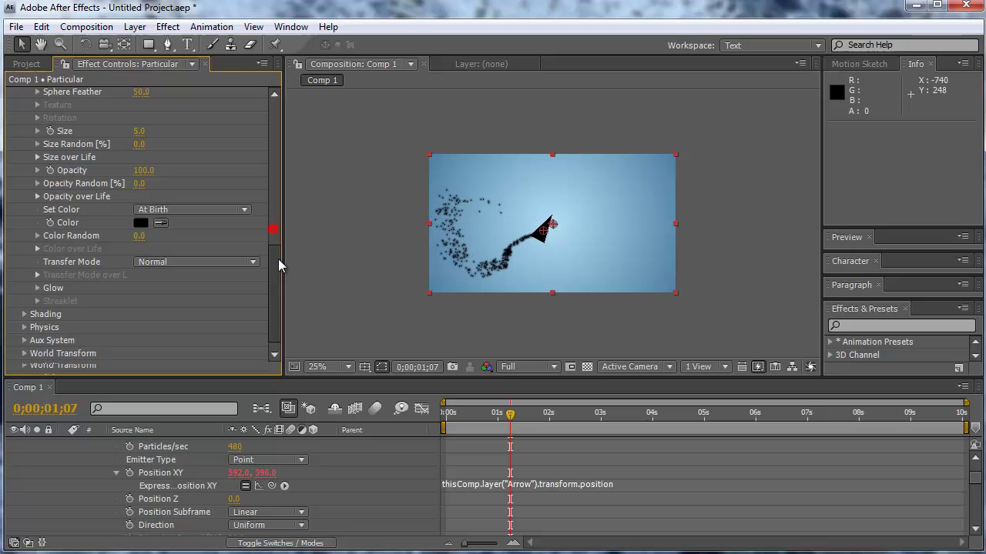
# Step: Set Color to Over Life and apply the white-cyan-blue Color over Life gradient preset
pyautogui.click(187, 198)
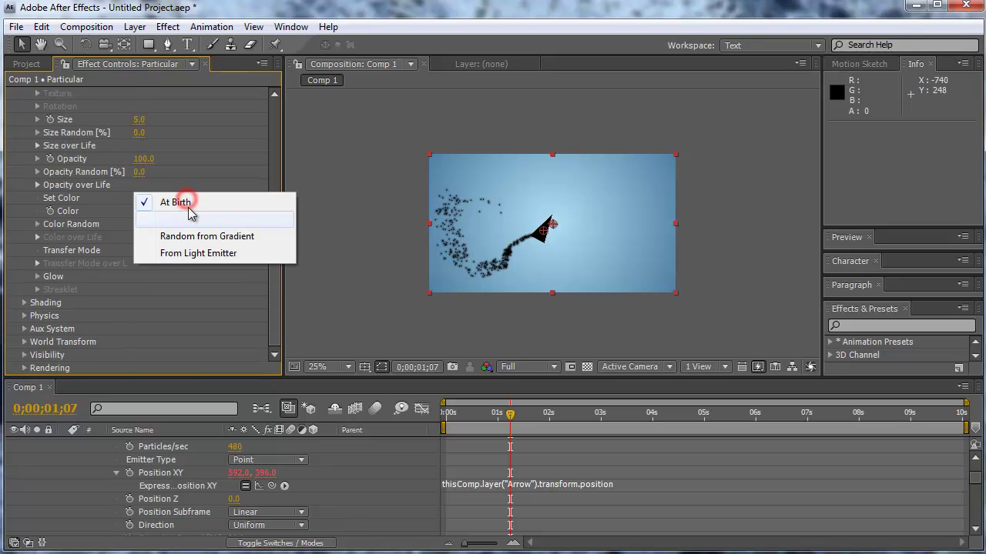
pyautogui.click(190, 220)
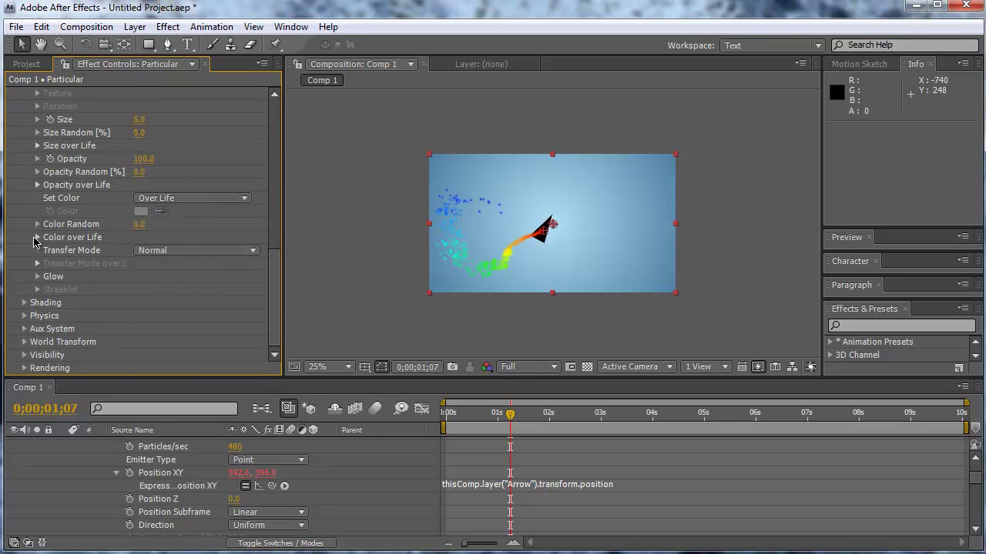
pyautogui.click(38, 238)
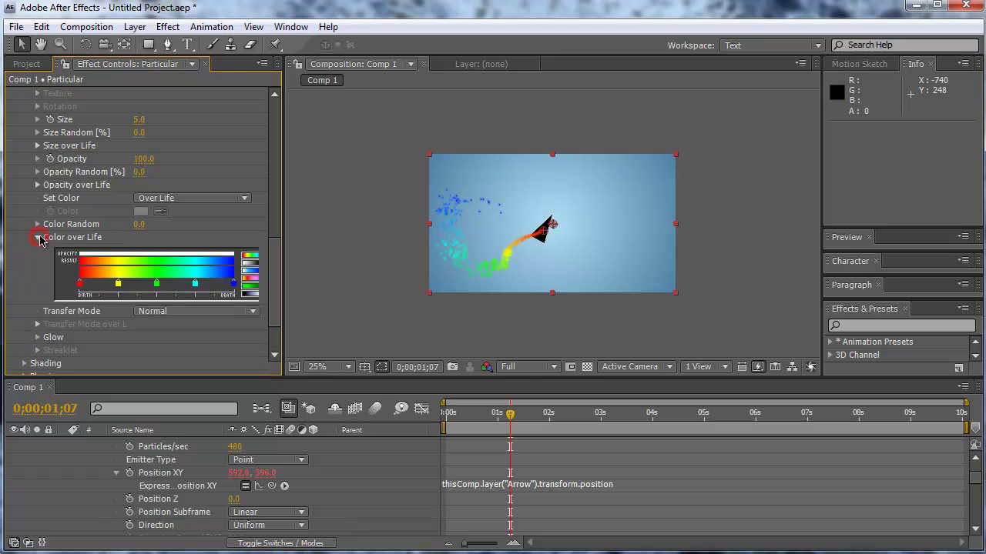
pyautogui.click(245, 271)
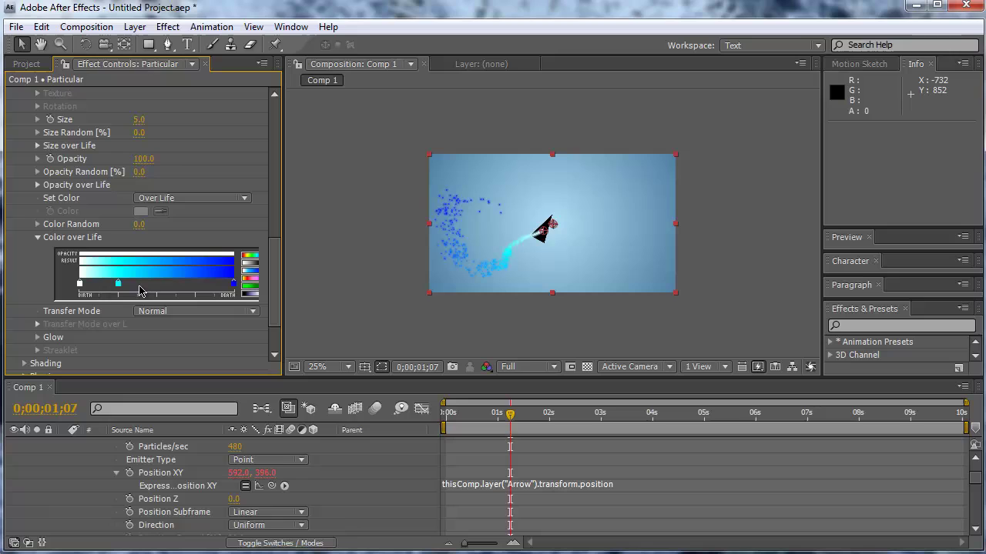
pyautogui.doubleClick(80, 284)
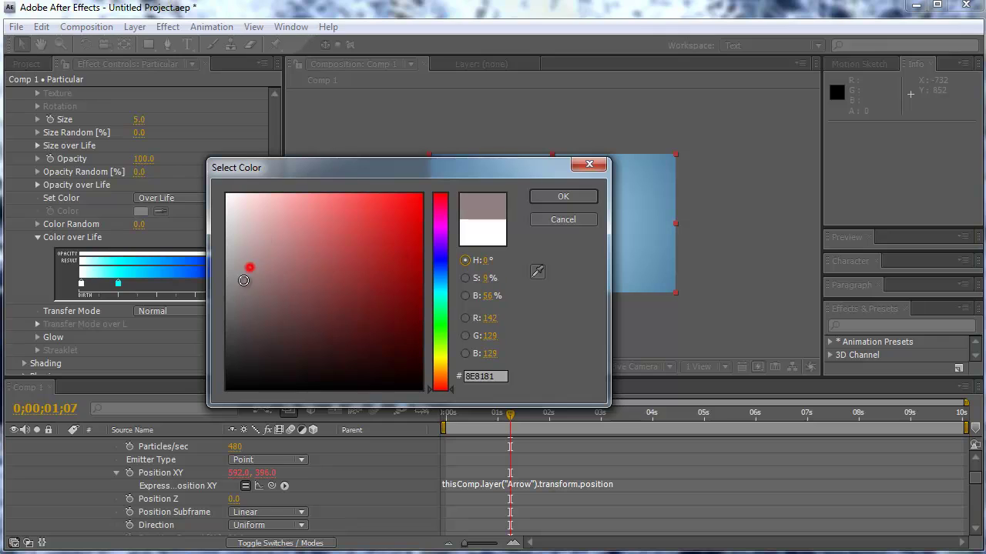
pyautogui.click(568, 197)
pyautogui.press('.')
pyautogui.press('.')
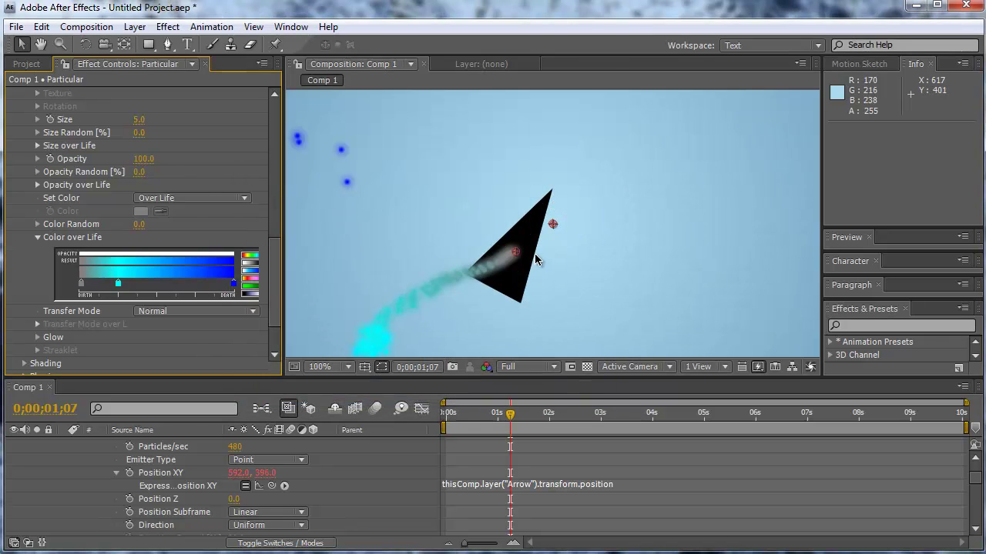
pyautogui.press(',')
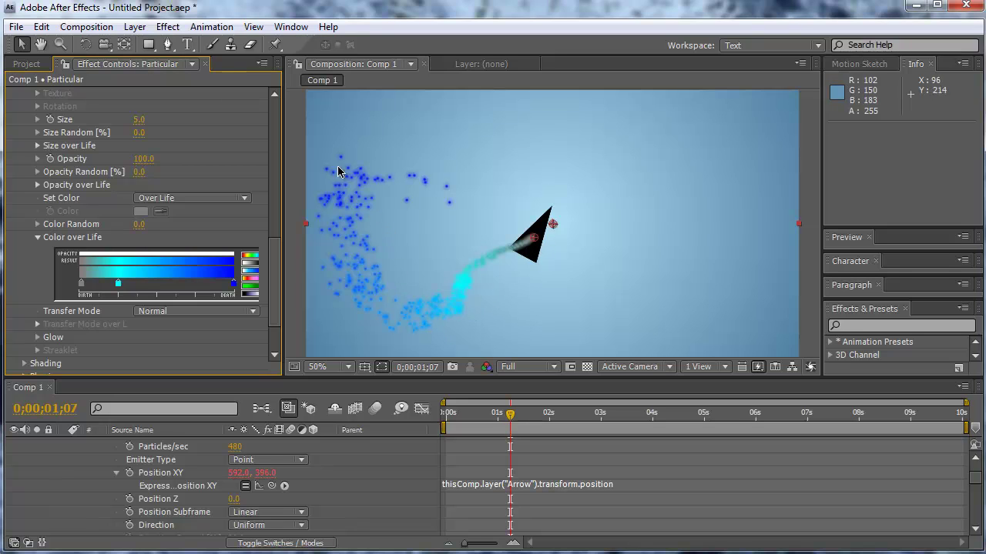
pyautogui.press(',')
pyautogui.press(',')
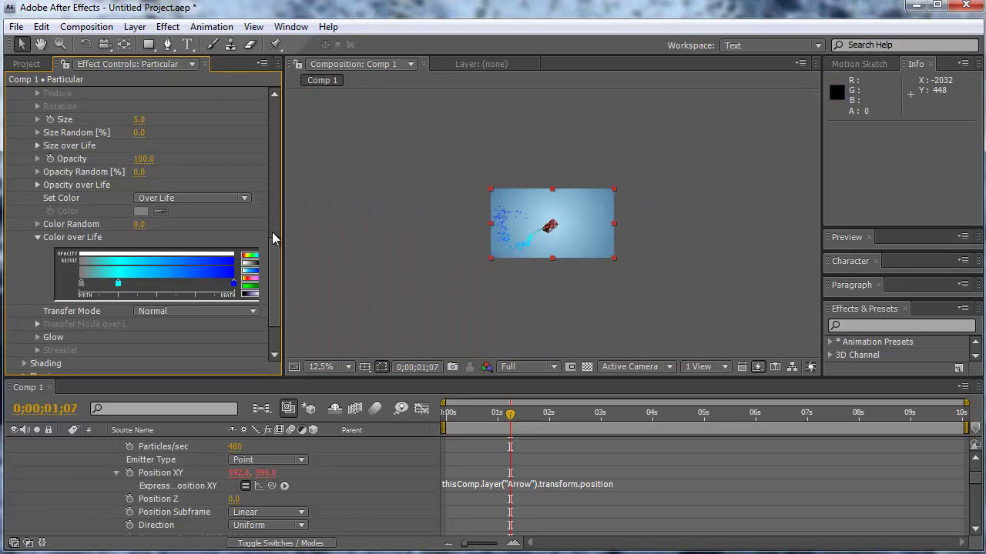
pyautogui.scroll(-3, 273, 235)
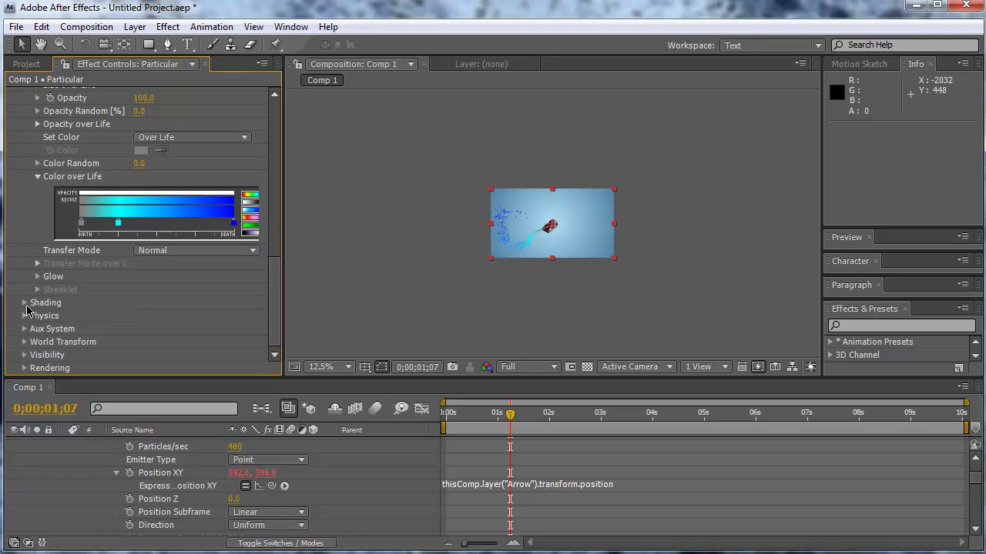
pyautogui.click(25, 316)
pyautogui.scroll(-10, 199, 216)
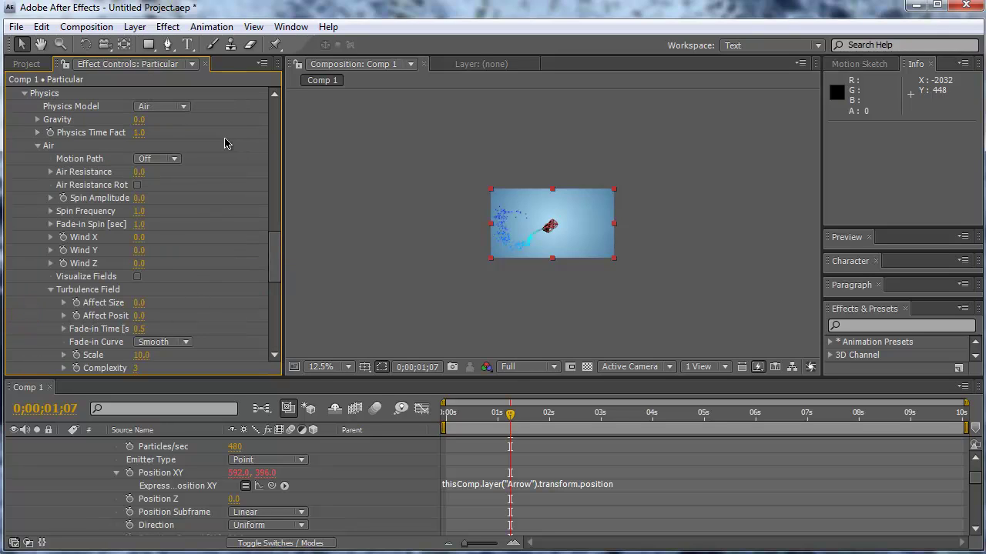
pyautogui.click(138, 119)
pyautogui.click(37, 145)
pyautogui.scroll(5, 139, 231)
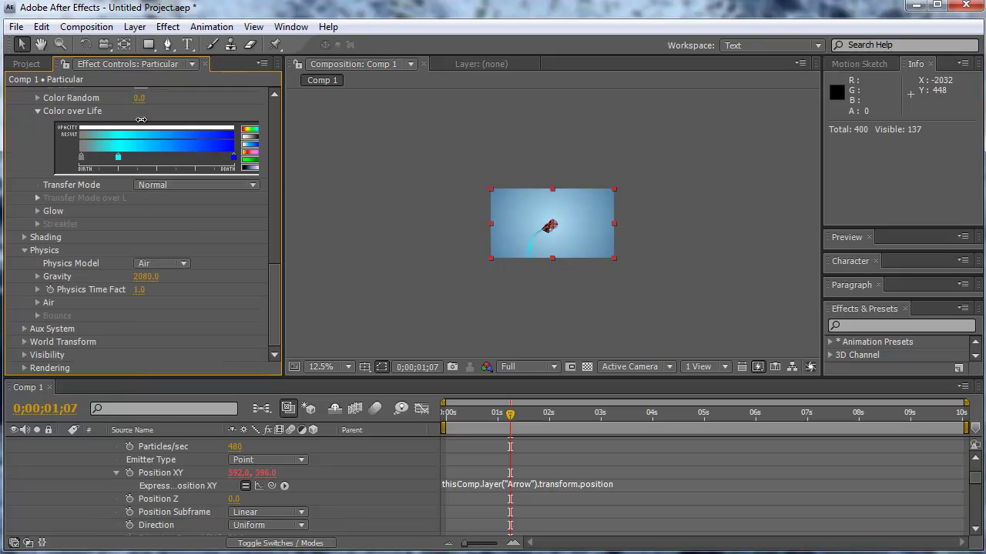
pyautogui.scroll(3, 531, 251)
pyautogui.scroll(-2, 528, 252)
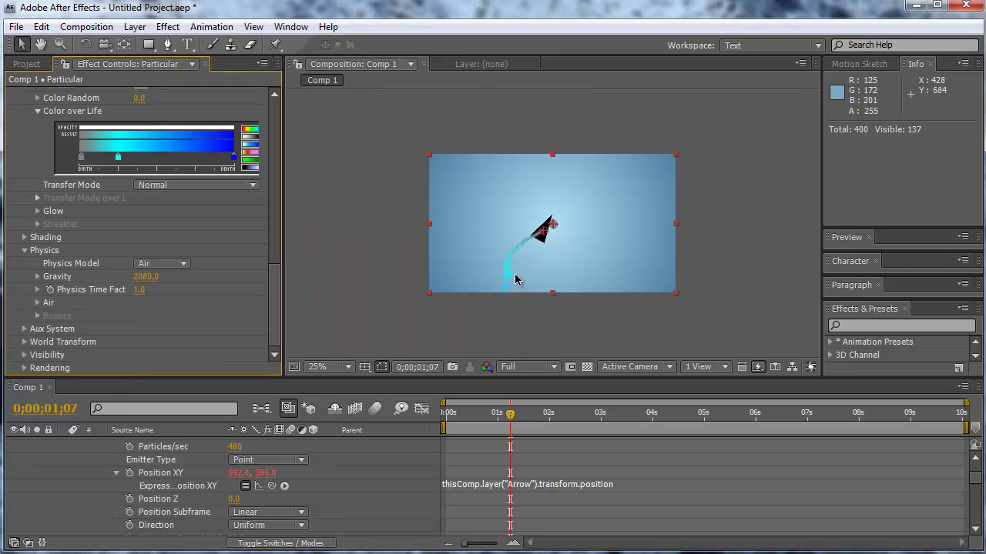
pyautogui.click(467, 416)
pyautogui.moveTo(462, 419); pyautogui.dragTo(535, 420)
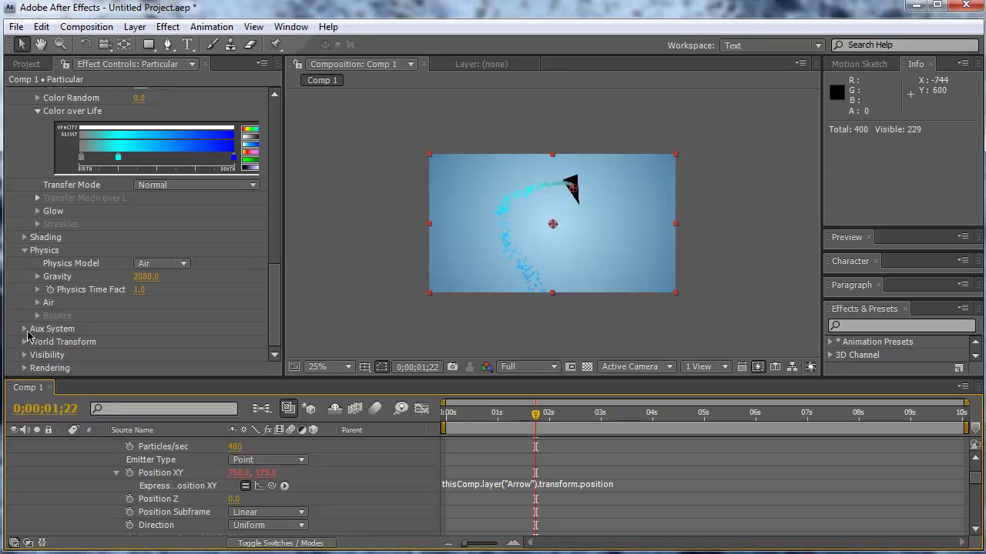
# Step: Set the Aux System's Emit to Continuously and preview the trail at 50% zoom
pyautogui.click(25, 329)
pyautogui.scroll(-6, 154, 300)
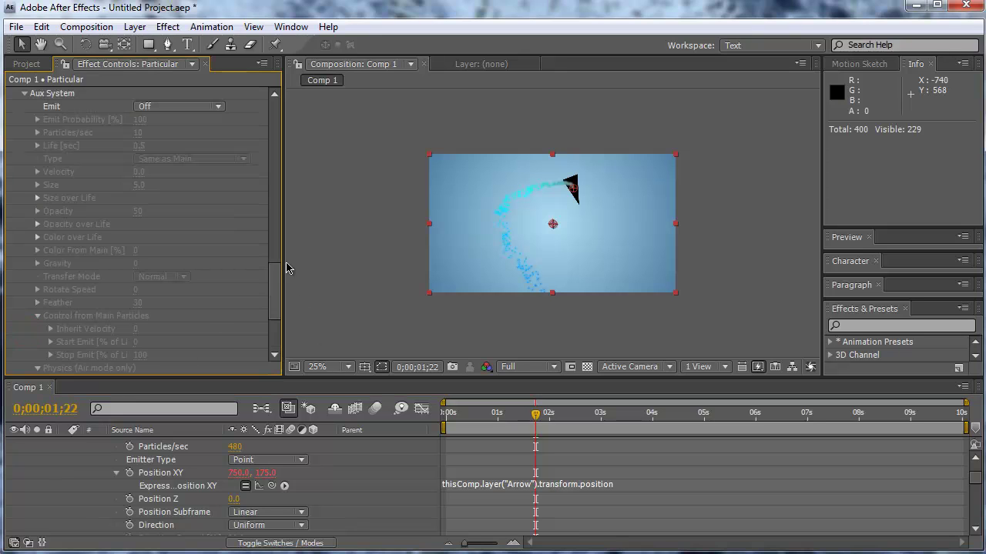
pyautogui.click(173, 107)
pyautogui.click(164, 144)
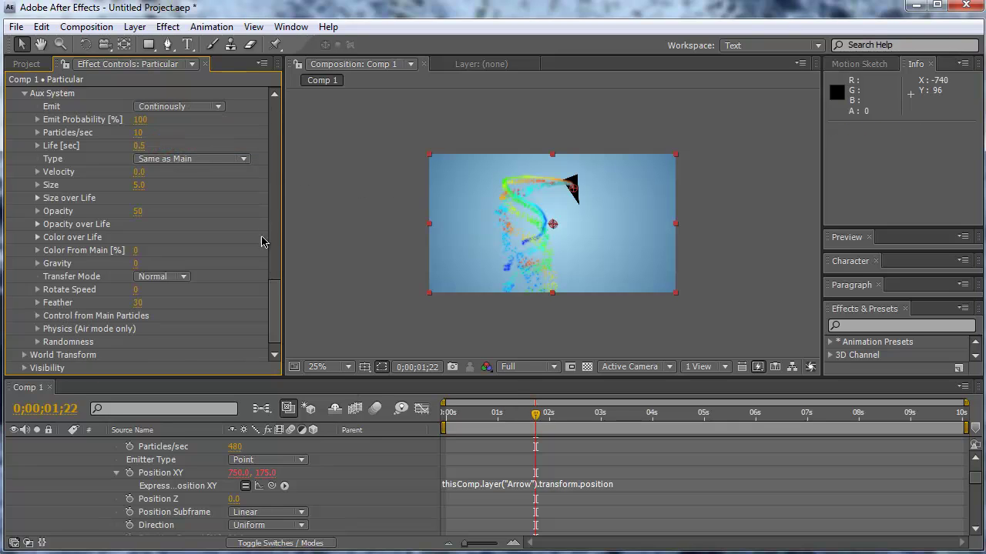
pyautogui.moveTo(269, 300)
pyautogui.mouseDown()
pyautogui.moveTo(274, 307)
pyautogui.moveTo(279, 261)
pyautogui.moveTo(281, 304)
pyautogui.mouseUp()
pyautogui.moveTo(535, 415)
pyautogui.mouseDown()
pyautogui.moveTo(496, 414)
pyautogui.moveTo(525, 414)
pyautogui.mouseUp()
pyautogui.press('.')
pyautogui.press('.')
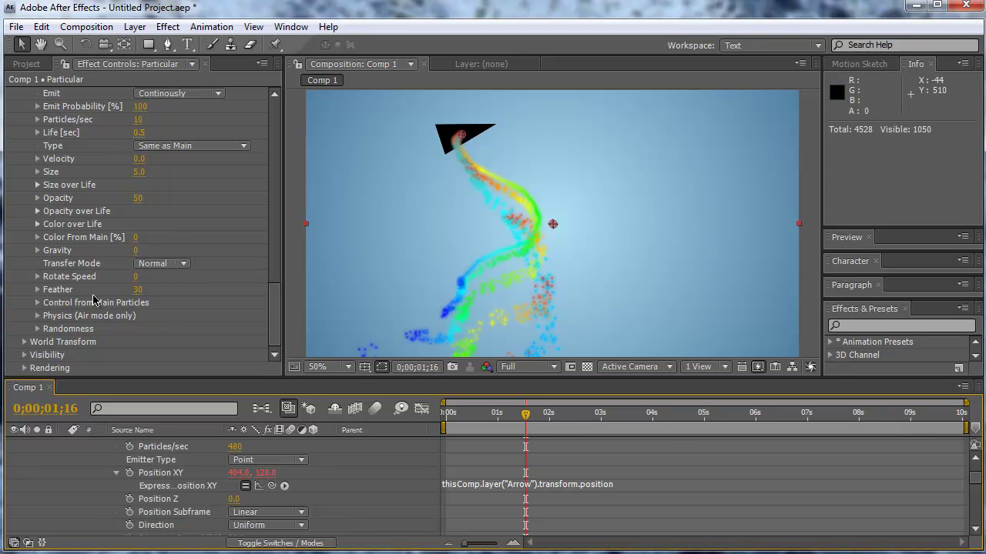
# Step: Switch the Particular layer's blending mode to Overlay and scrub to preview it
pyautogui.scroll(3, 152, 509)
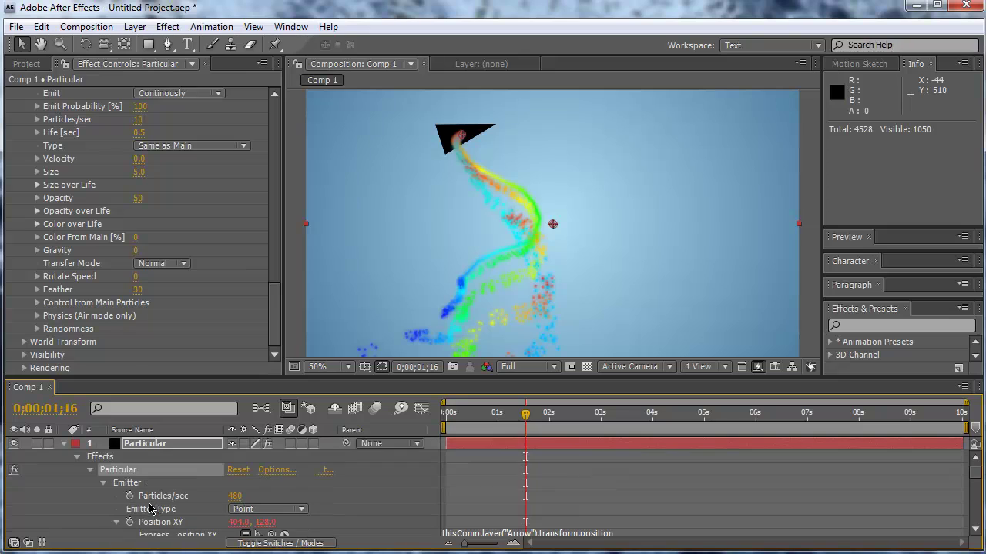
pyautogui.click(63, 445)
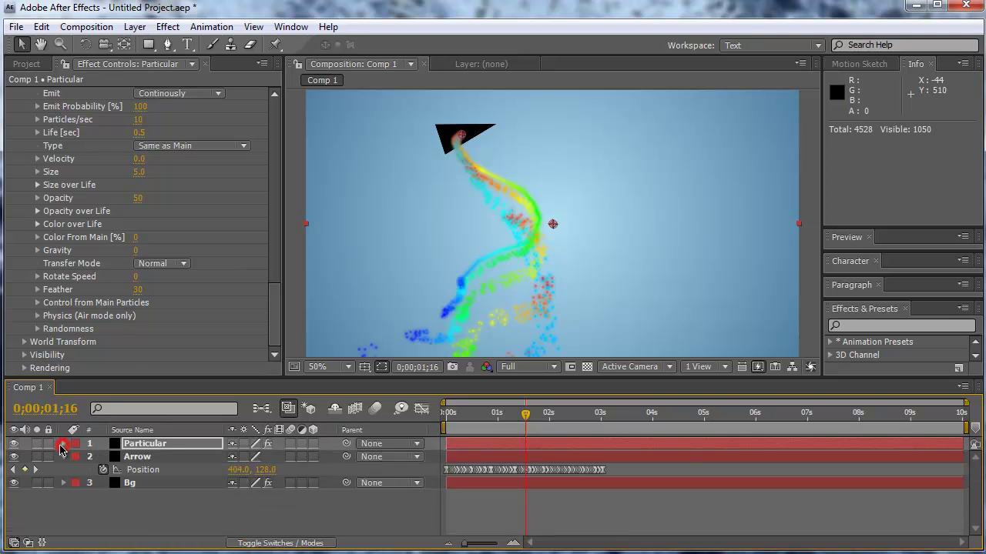
pyautogui.click(267, 543)
pyautogui.click(260, 445)
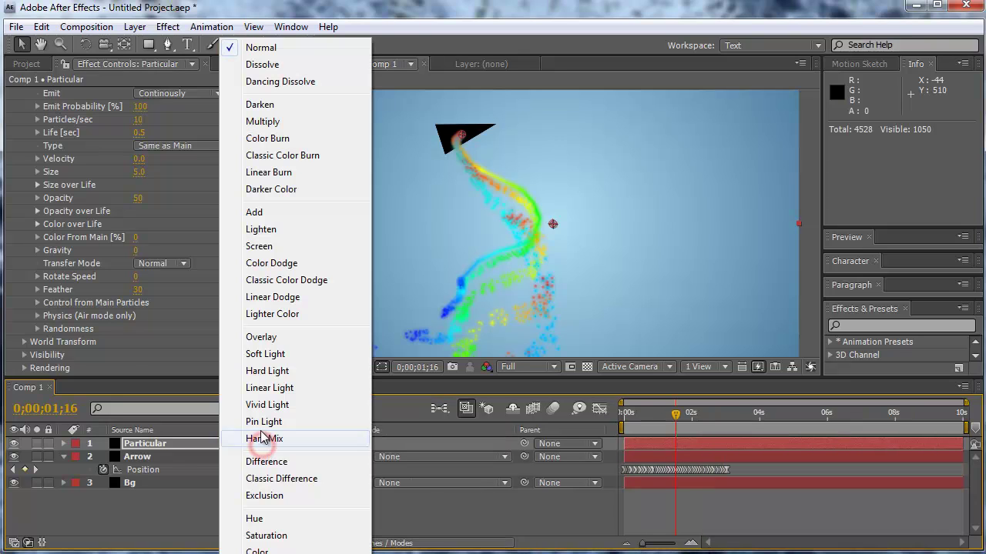
pyautogui.click(262, 337)
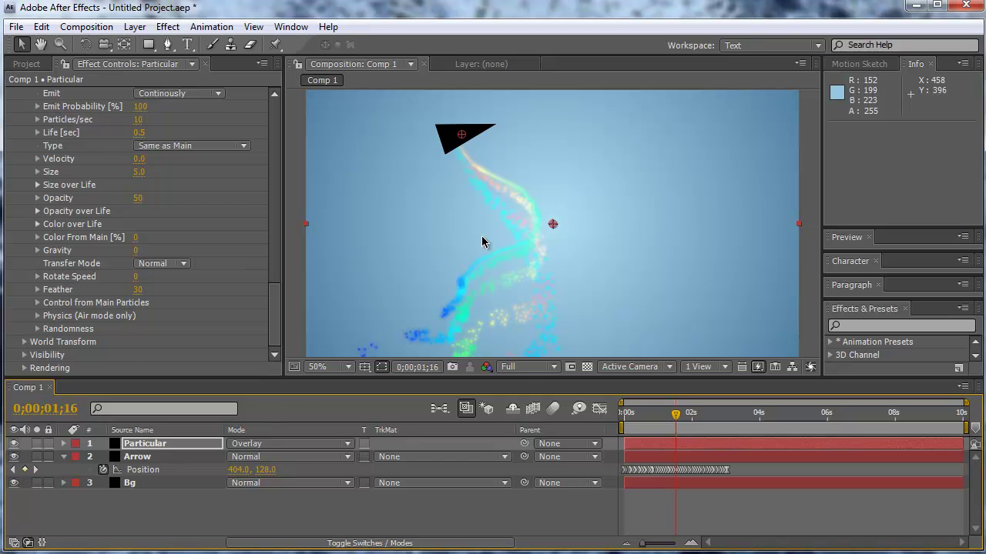
pyautogui.moveTo(642, 414); pyautogui.dragTo(683, 419)
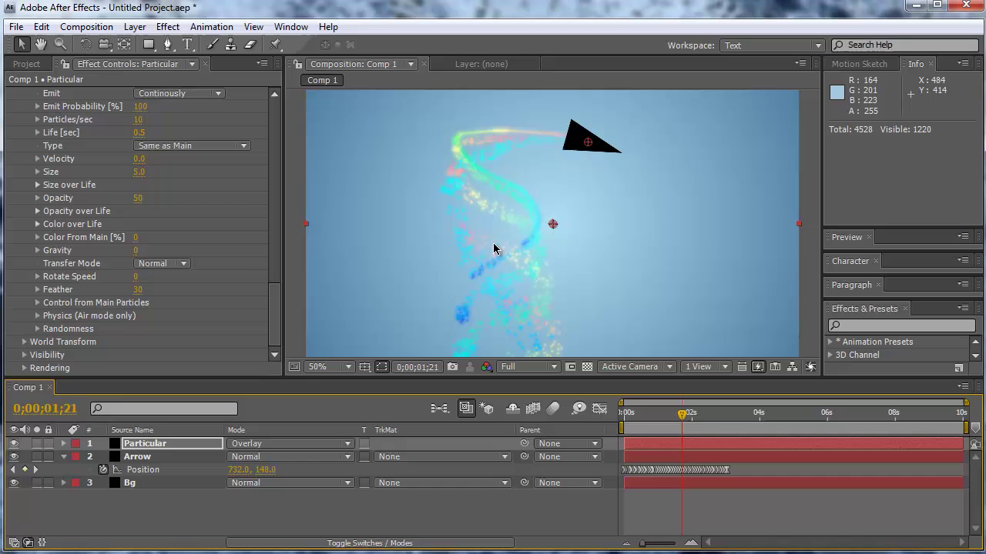
pyautogui.press(',')
# Step: Create a new solid layer named 'lens flare'
pyautogui.rightClick(249, 501)
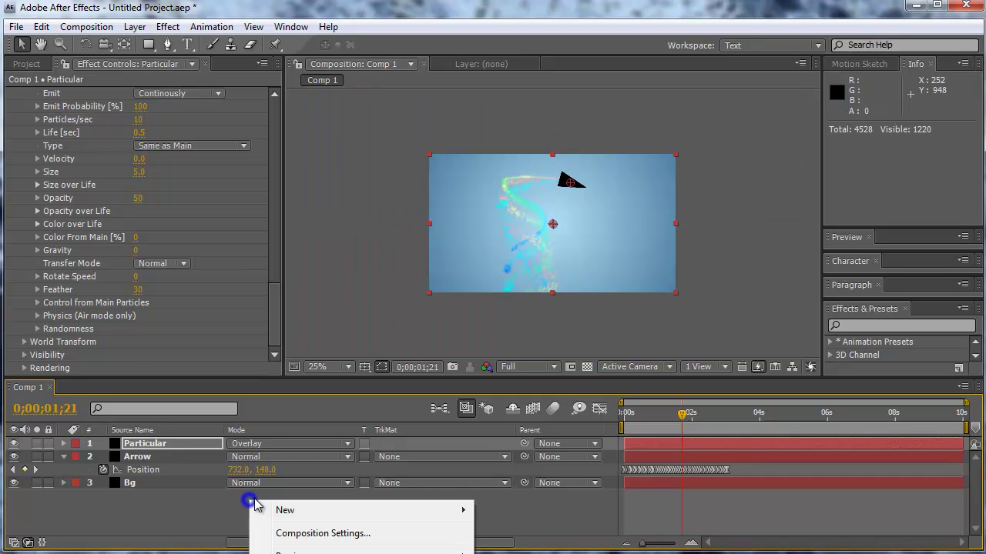
pyautogui.moveTo(266, 510)
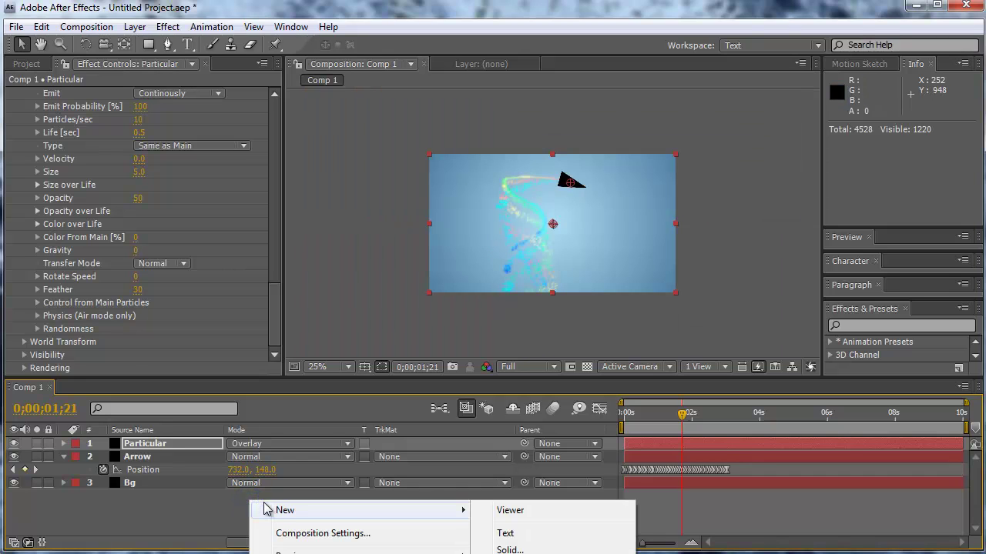
pyautogui.click(507, 549)
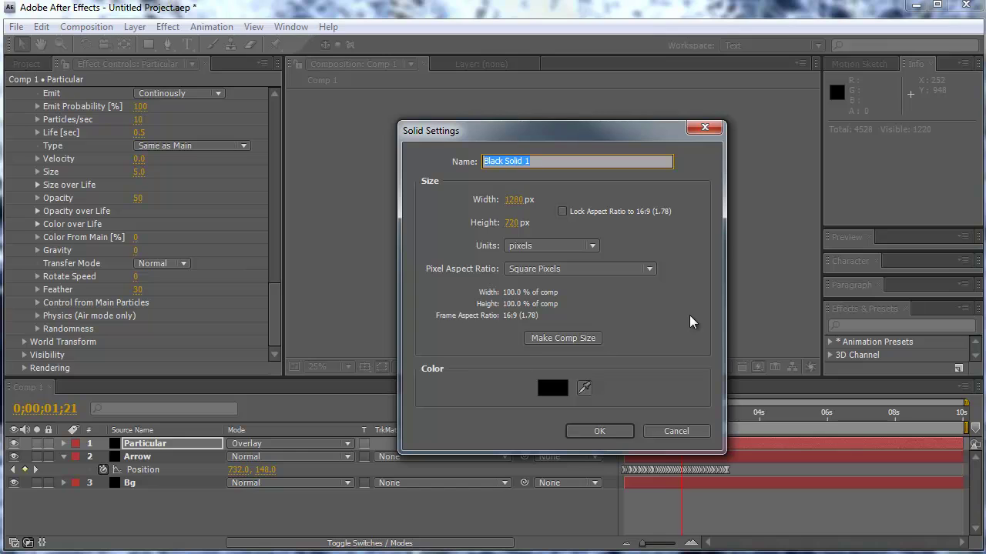
pyautogui.press('BackSpace')
pyautogui.write('lens flare')
pyautogui.press('Return')
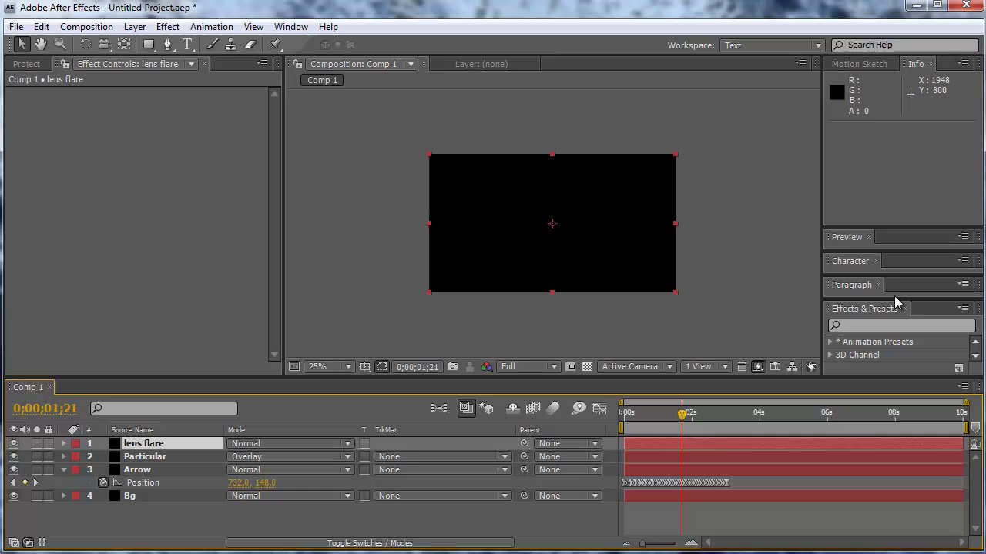
# Step: Search the effects for 'lens' and apply Lens Flare to the lens flare layer
pyautogui.moveTo(888, 299); pyautogui.dragTo(867, 176)
pyautogui.click(856, 200)
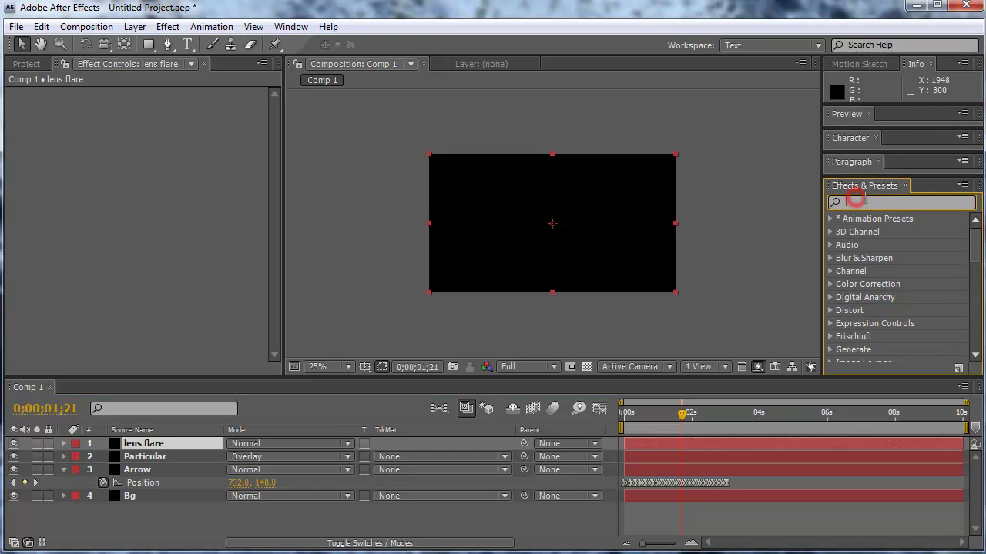
pyautogui.write('lens')
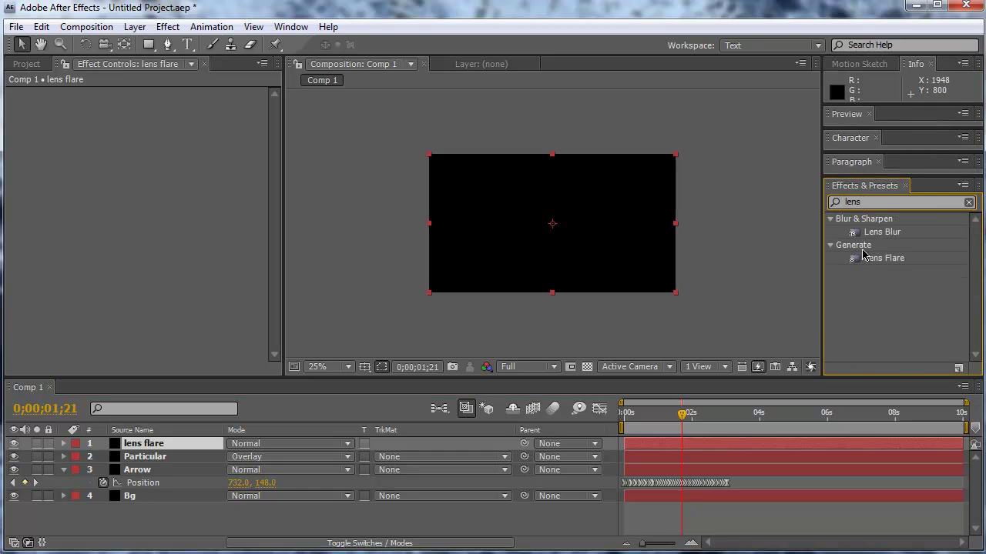
pyautogui.moveTo(864, 257); pyautogui.dragTo(156, 446)
# Step: Set the lens flare layer to Screen and link Flare Center by expression to Arrow's Position
pyautogui.click(284, 445)
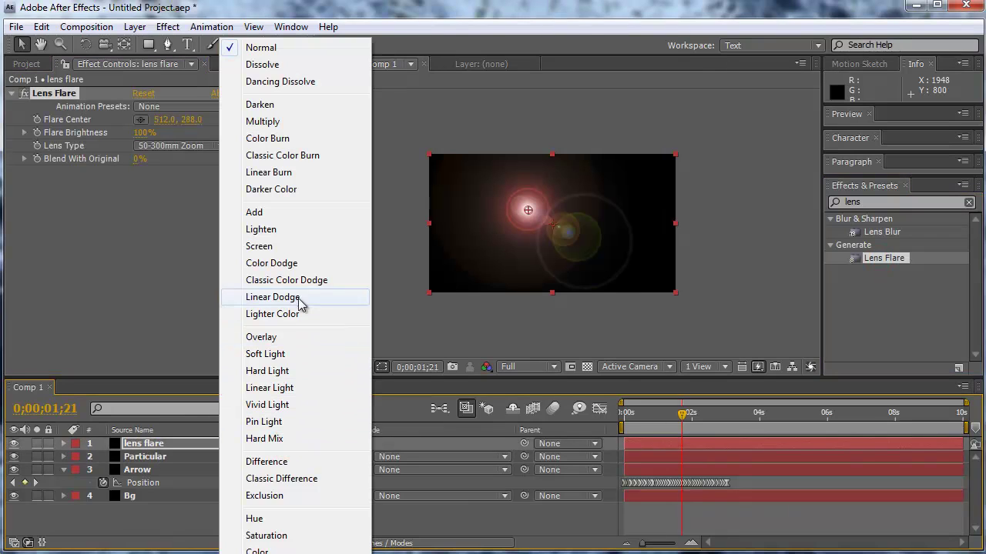
pyautogui.click(295, 249)
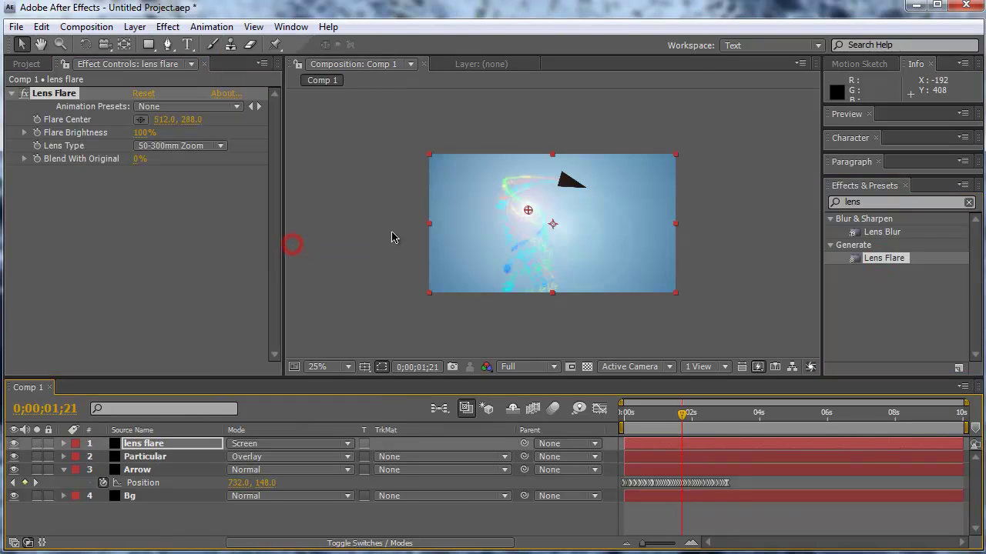
pyautogui.keyDown('alt'); pyautogui.click(37, 119); pyautogui.keyUp('alt')
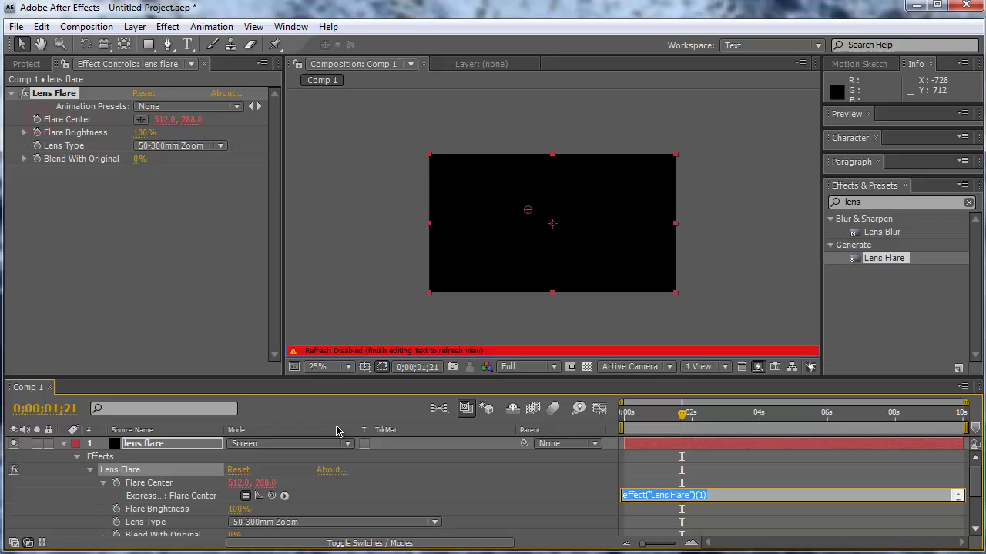
pyautogui.moveTo(273, 496); pyautogui.dragTo(161, 523)
pyautogui.click(304, 505)
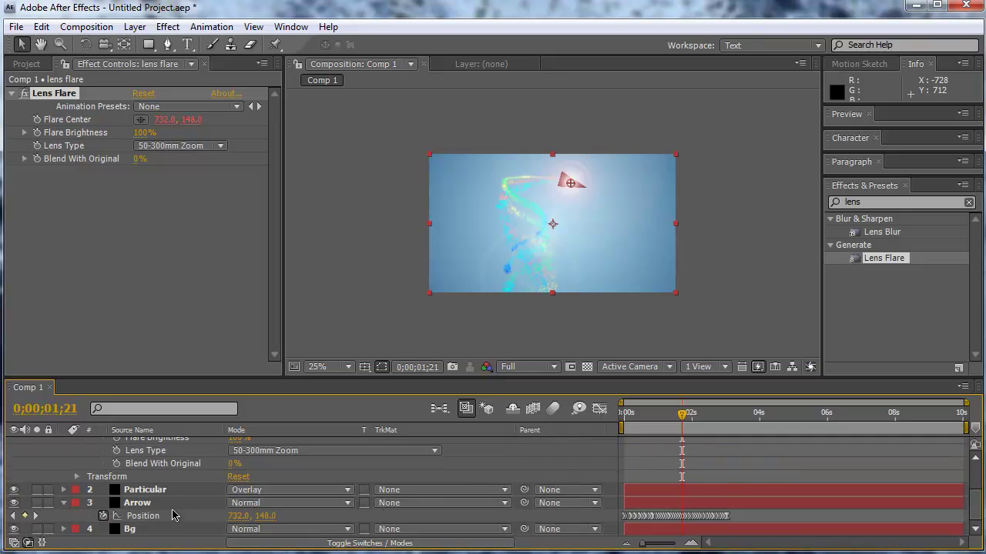
# Step: Hide the Arrow layer and scrub to watch the flare follow the path
pyautogui.scroll(2, 200, 506)
pyautogui.scroll(-2, 234, 491)
pyautogui.click(14, 503)
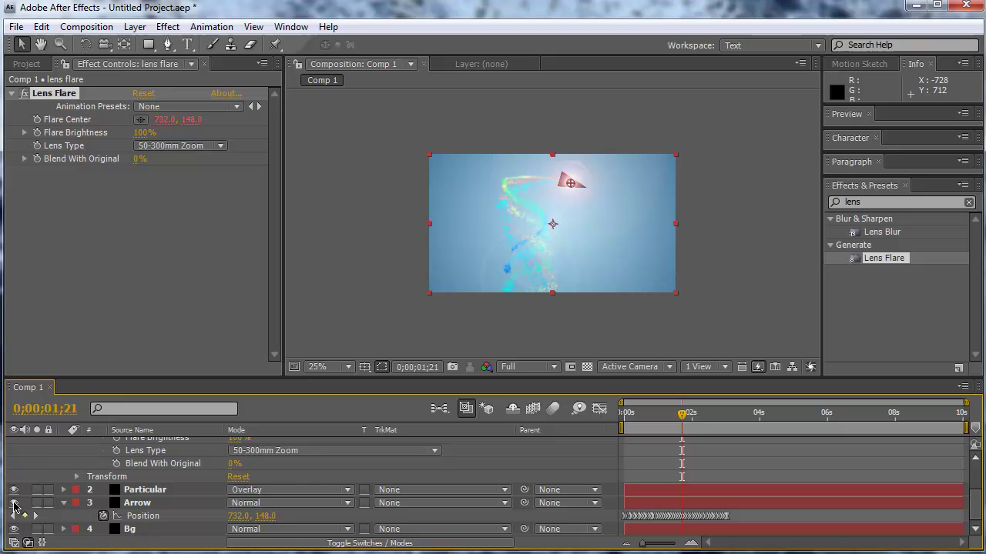
pyautogui.moveTo(628, 416); pyautogui.dragTo(691, 420)
pyautogui.click(576, 443)
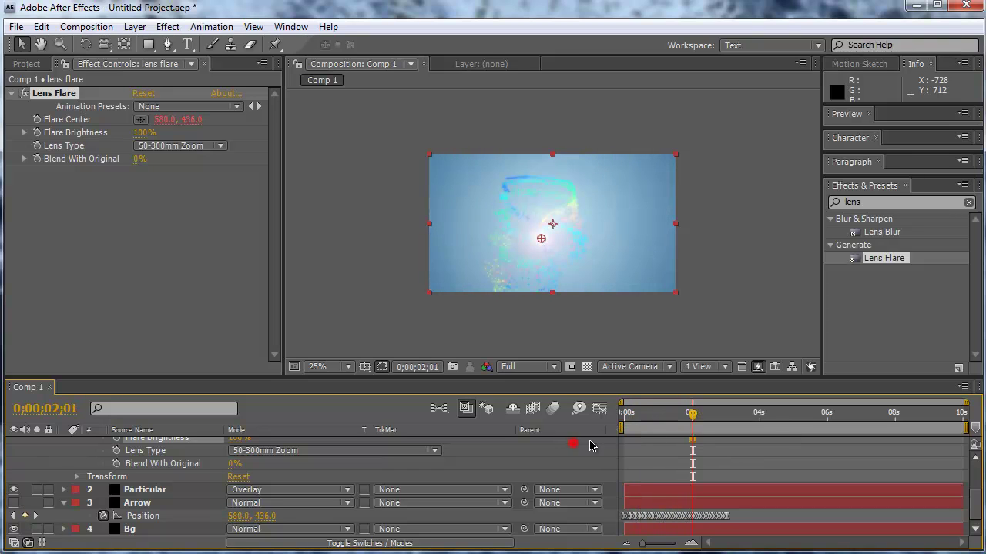
pyautogui.scroll(2, 238, 469)
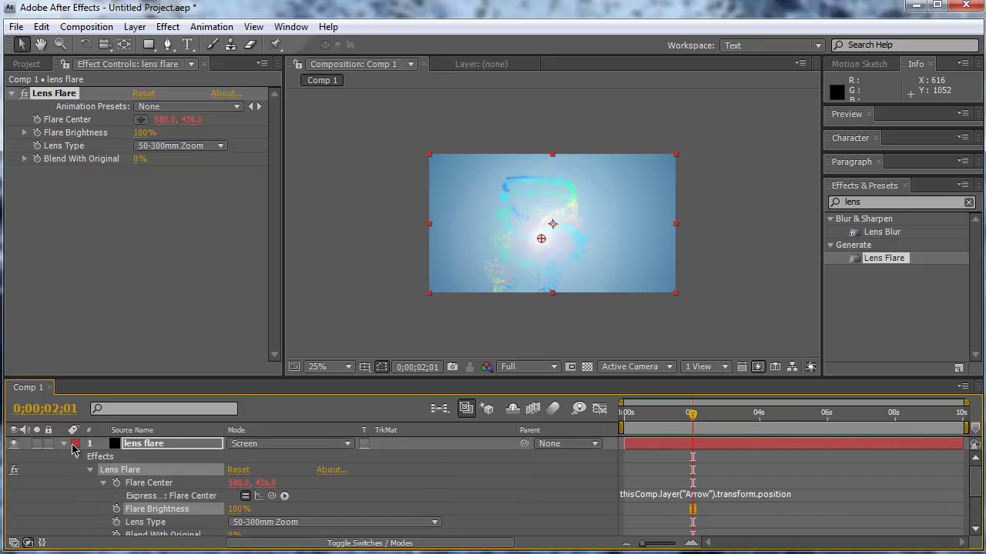
pyautogui.click(63, 444)
pyautogui.click(146, 496)
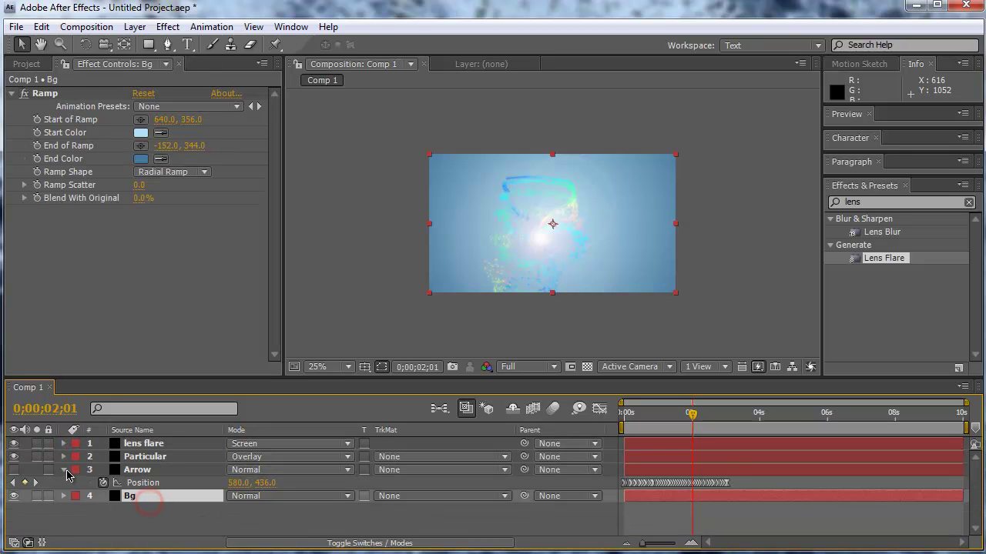
pyautogui.click(64, 470)
pyautogui.click(139, 498)
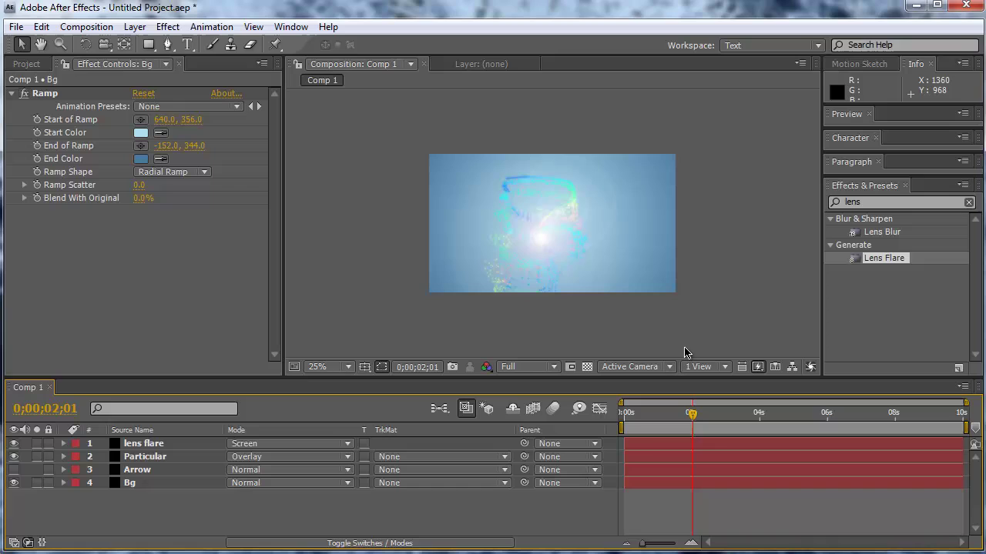
pyautogui.moveTo(653, 415); pyautogui.dragTo(716, 421)
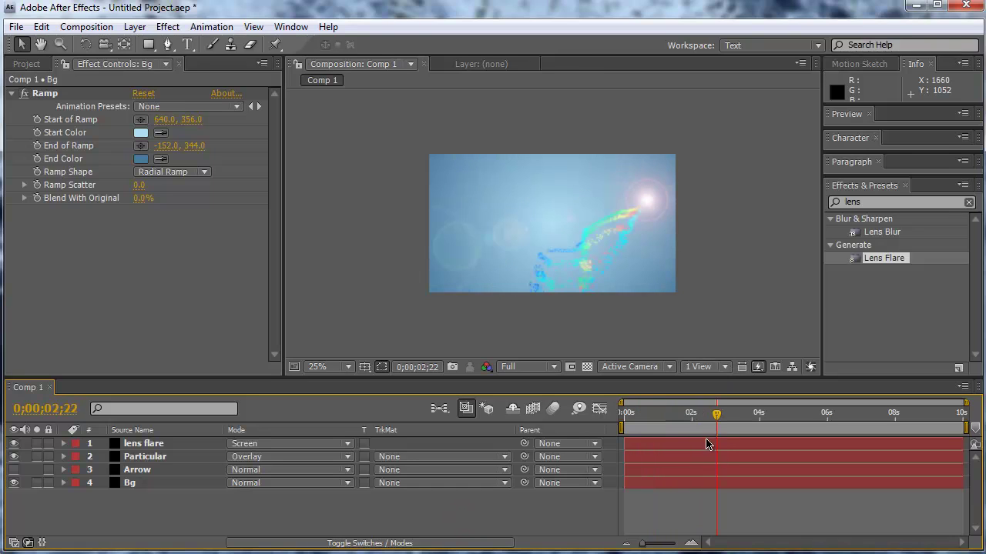